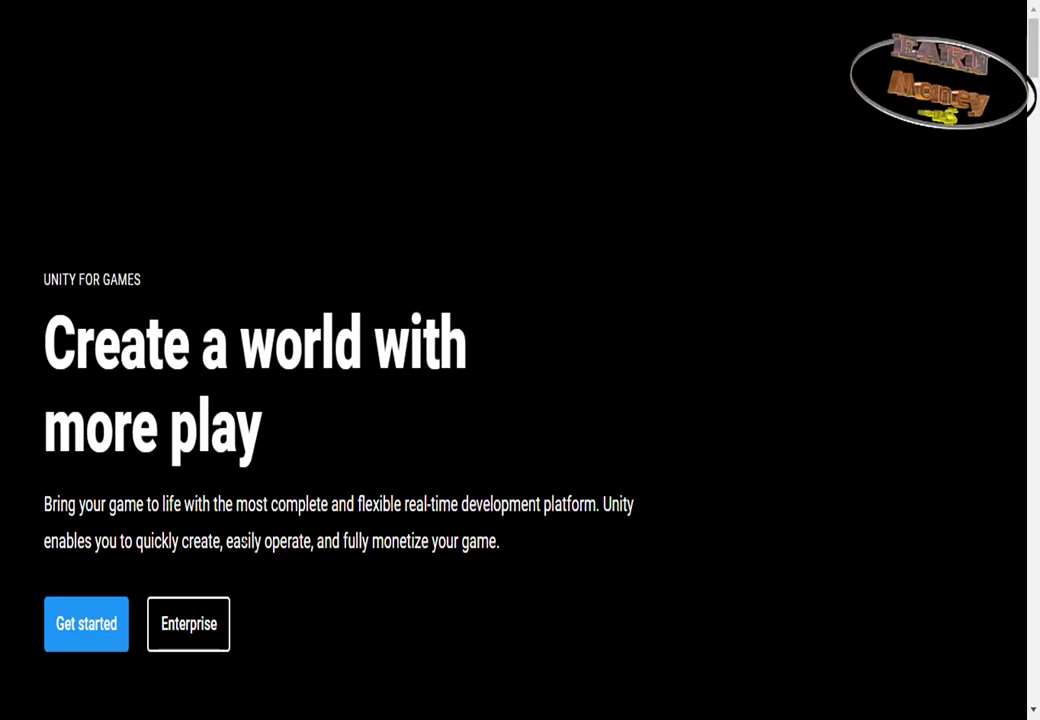
# Examine the Unity for Games page, covering the console and PC, mobile, instant, and AR and VR games sections.
pyautogui.moveTo(42, 505); pyautogui.dragTo(617, 537)
pyautogui.click(617, 537)
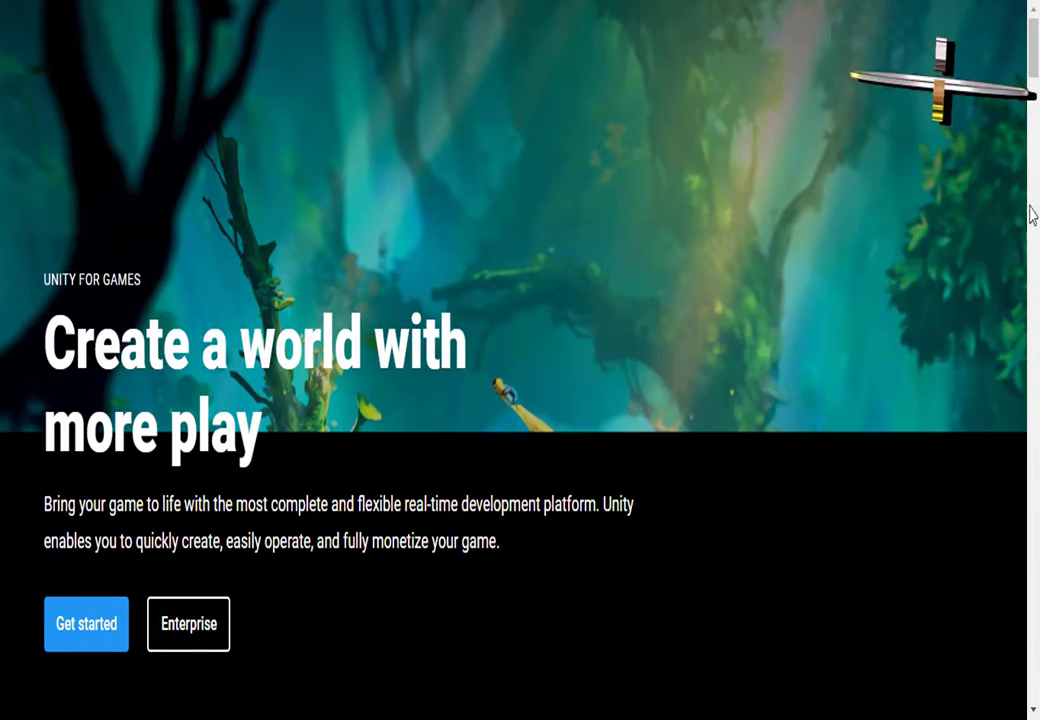
pyautogui.scroll(-1, 1035, 68)
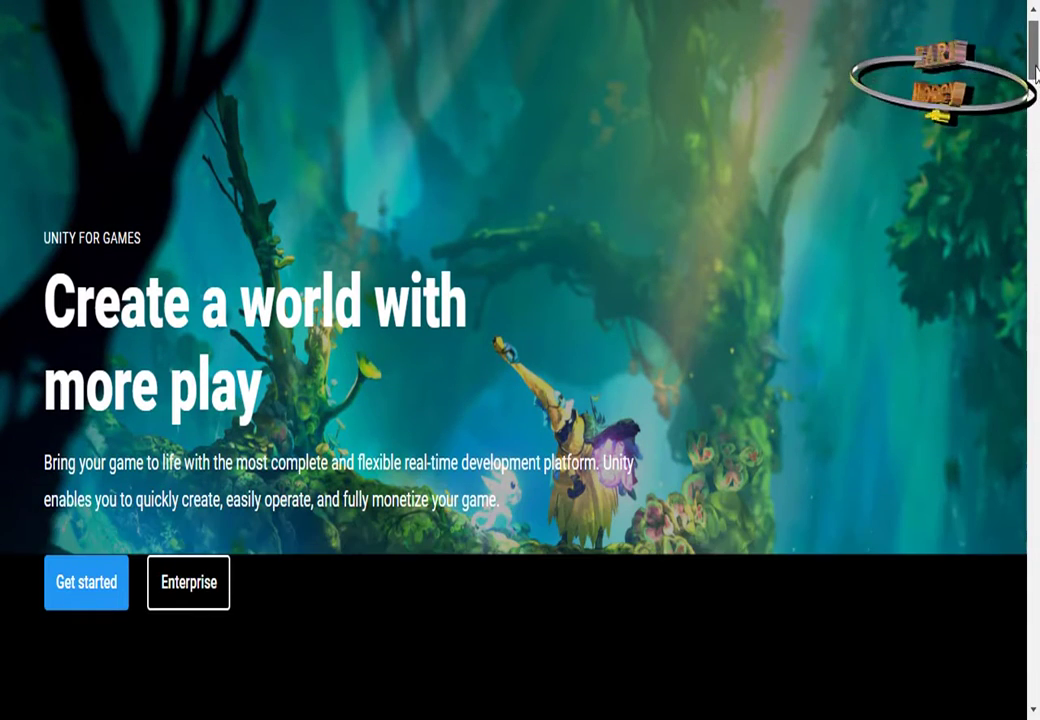
pyautogui.moveTo(1035, 62); pyautogui.dragTo(1036, 168)
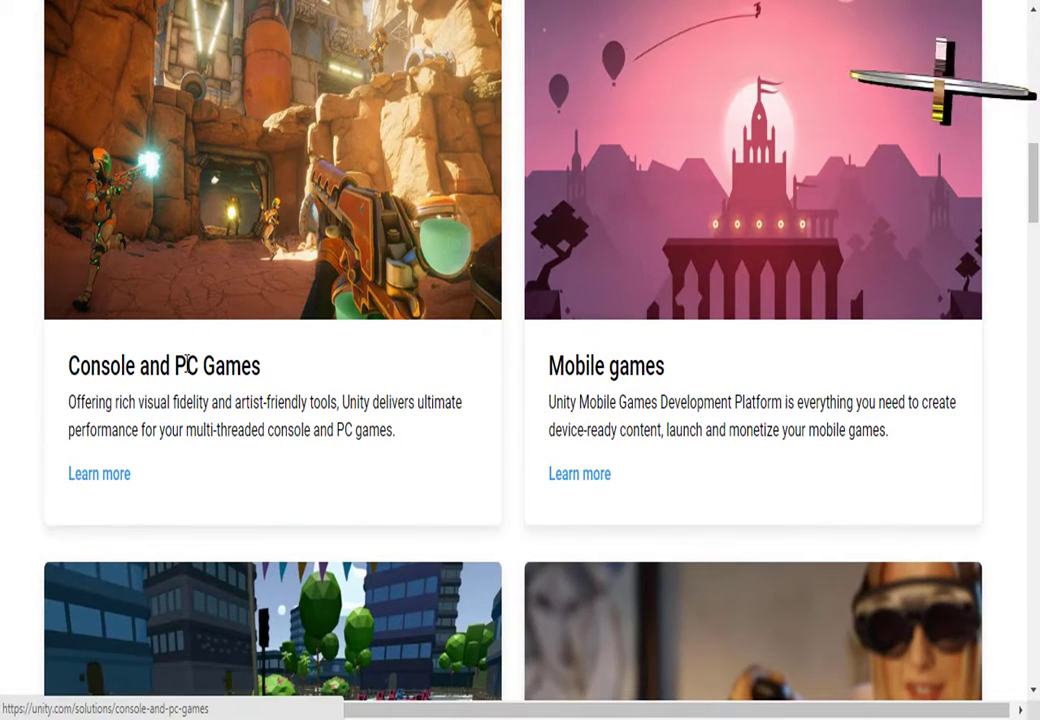
pyautogui.moveTo(68, 366); pyautogui.dragTo(311, 360)
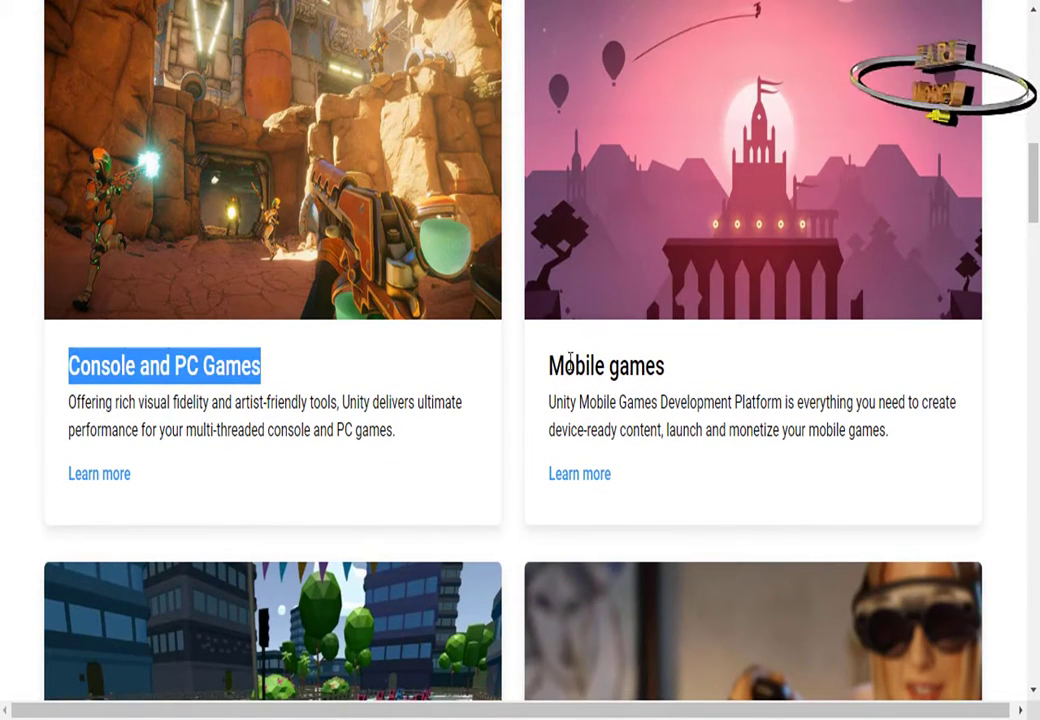
pyautogui.moveTo(548, 366); pyautogui.dragTo(722, 367)
pyautogui.moveTo(1036, 192); pyautogui.dragTo(1034, 260)
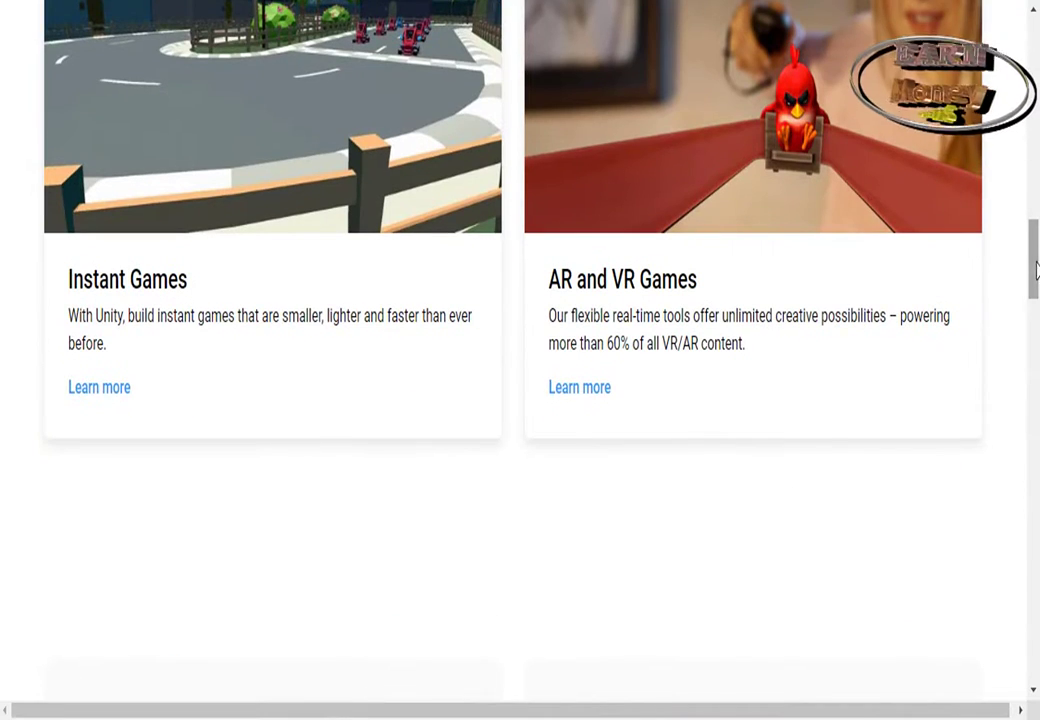
pyautogui.moveTo(71, 285); pyautogui.dragTo(190, 281)
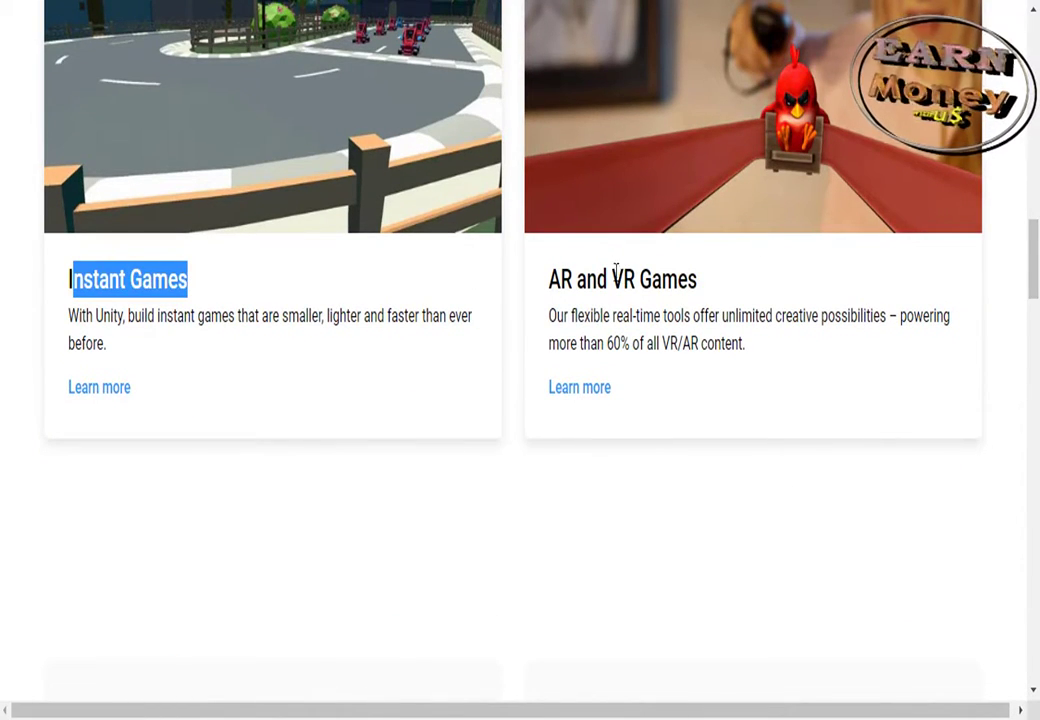
pyautogui.moveTo(551, 279); pyautogui.dragTo(700, 279)
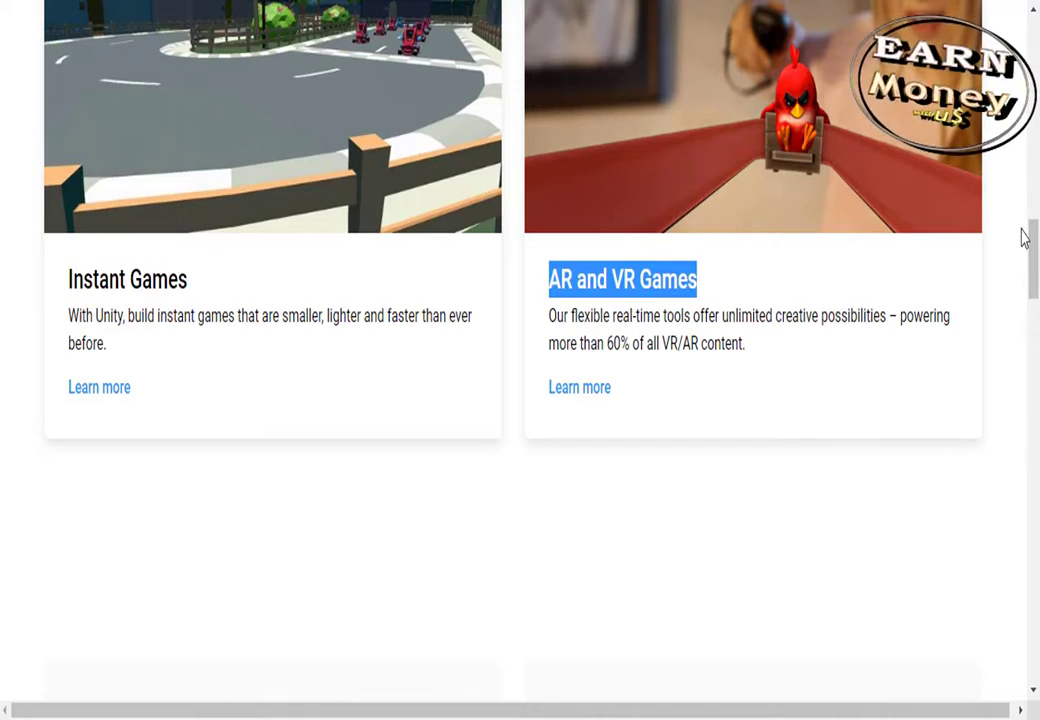
pyautogui.moveTo(1034, 234); pyautogui.dragTo(1036, 203)
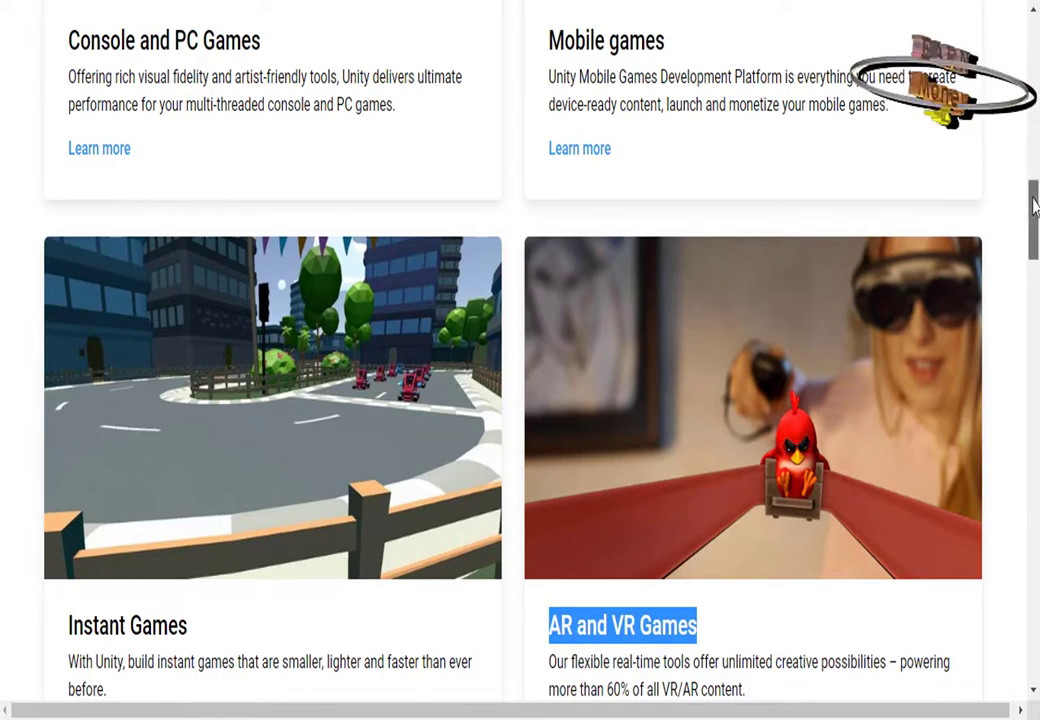
pyautogui.moveTo(1036, 205); pyautogui.dragTo(1036, 100)
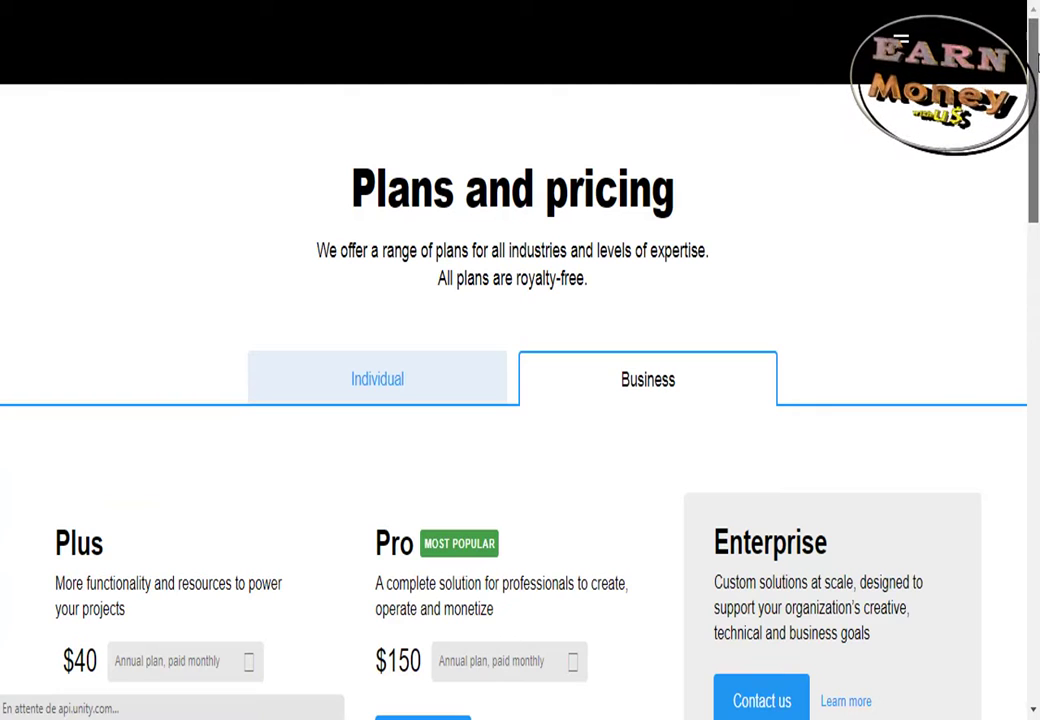
# Review the individual plans on the Unity Store's Plans and pricing page.
pyautogui.moveTo(1036, 104)
pyautogui.mouseDown()
pyautogui.moveTo(1038, 255)
pyautogui.moveTo(1035, 98)
pyautogui.mouseUp()
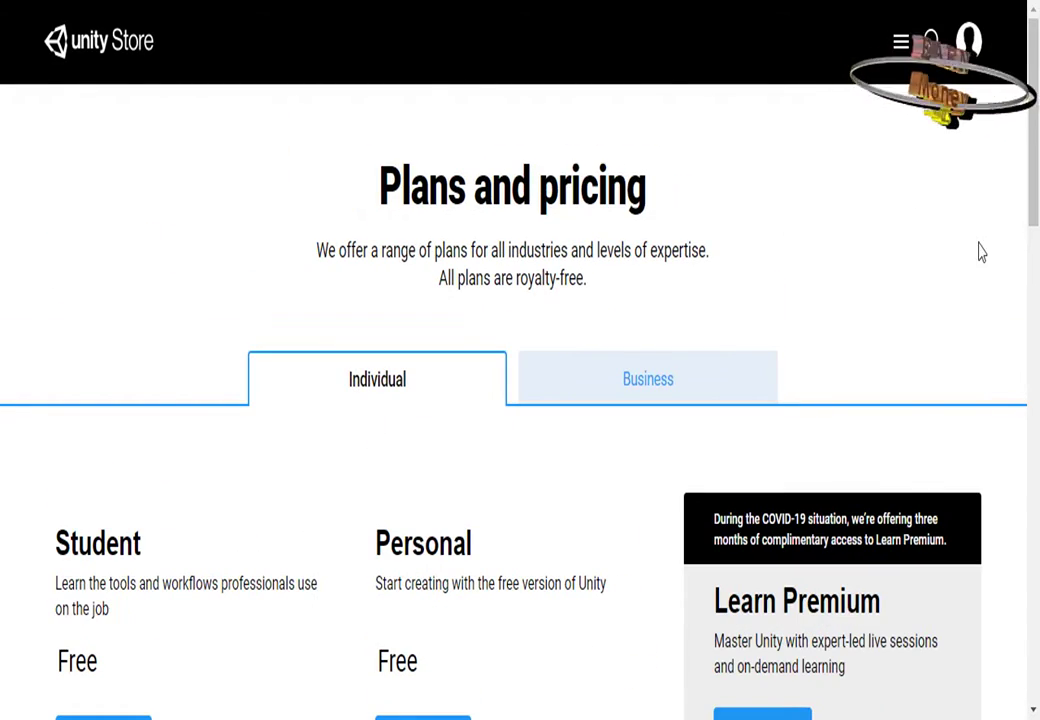
pyautogui.moveTo(1036, 148); pyautogui.dragTo(1036, 232)
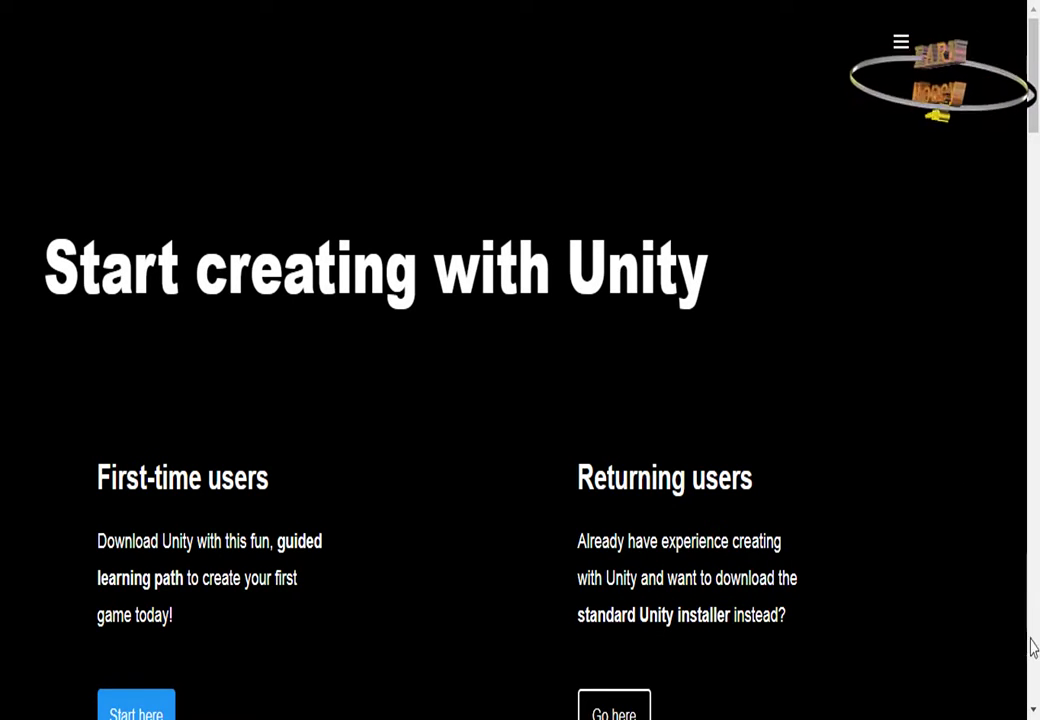
# Read the new-user guide on the Start creating with Unity page, from picking a Microgame to sharing the playable game.
pyautogui.scroll(-3, 1034, 710)
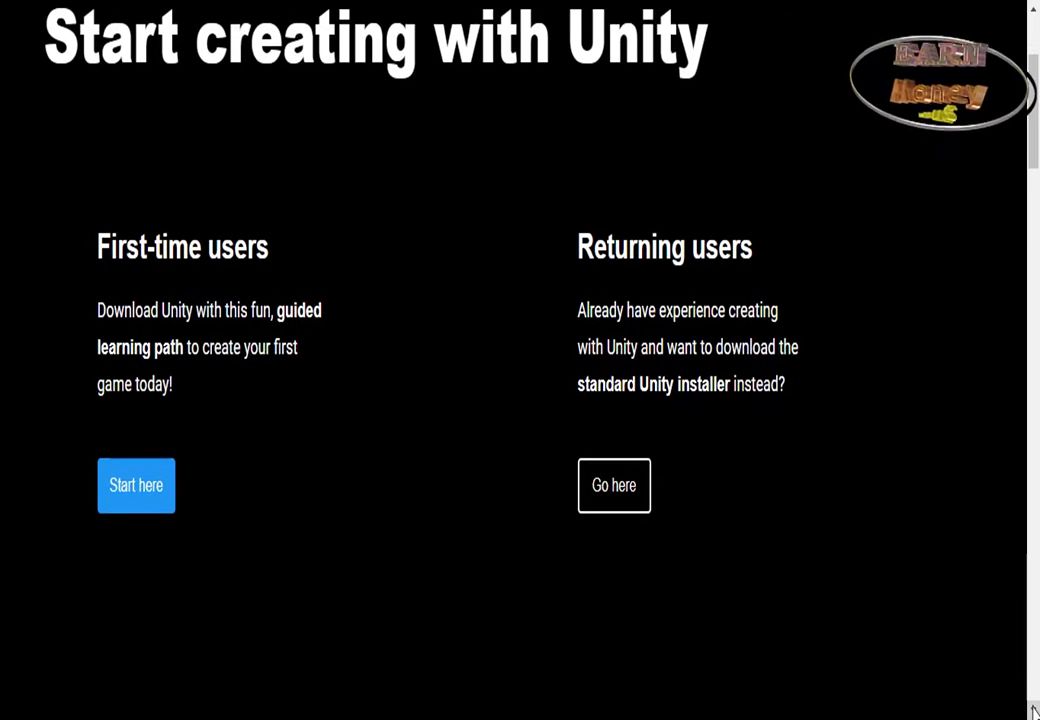
pyautogui.scroll(-10, 1034, 710)
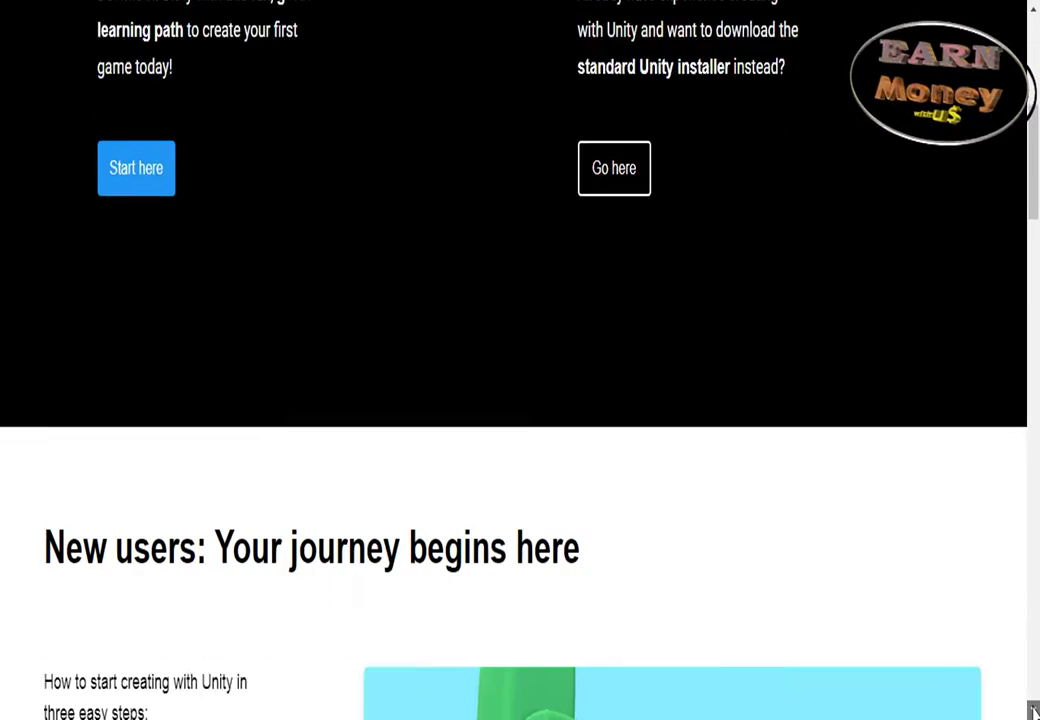
pyautogui.scroll(-4, 1034, 710)
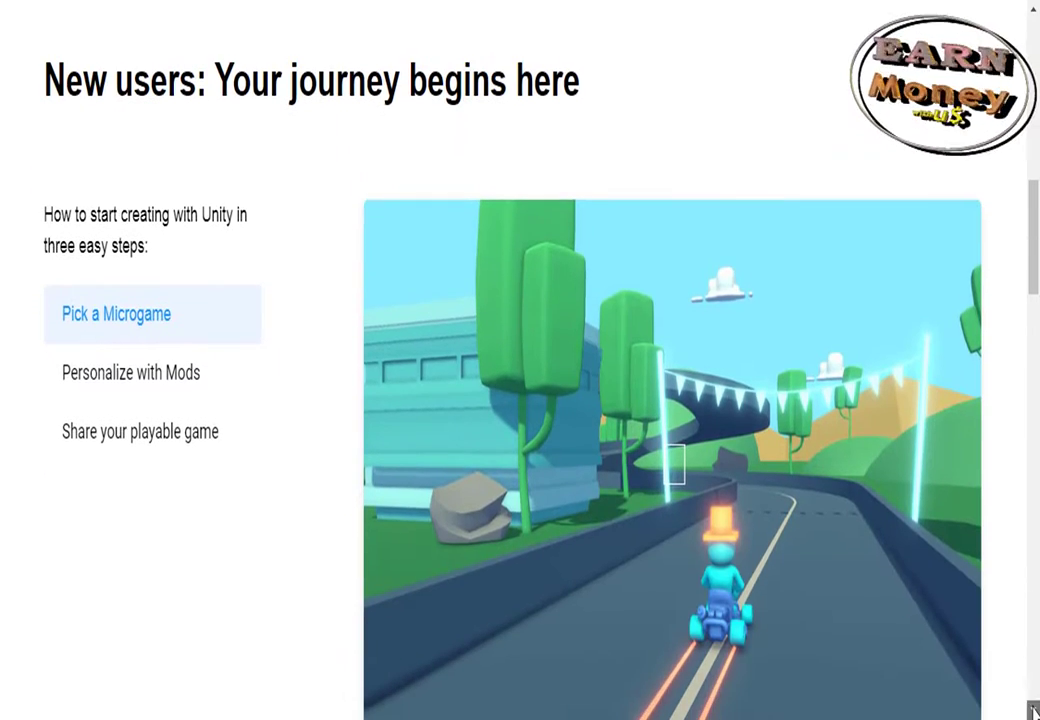
pyautogui.scroll(-3, 1034, 710)
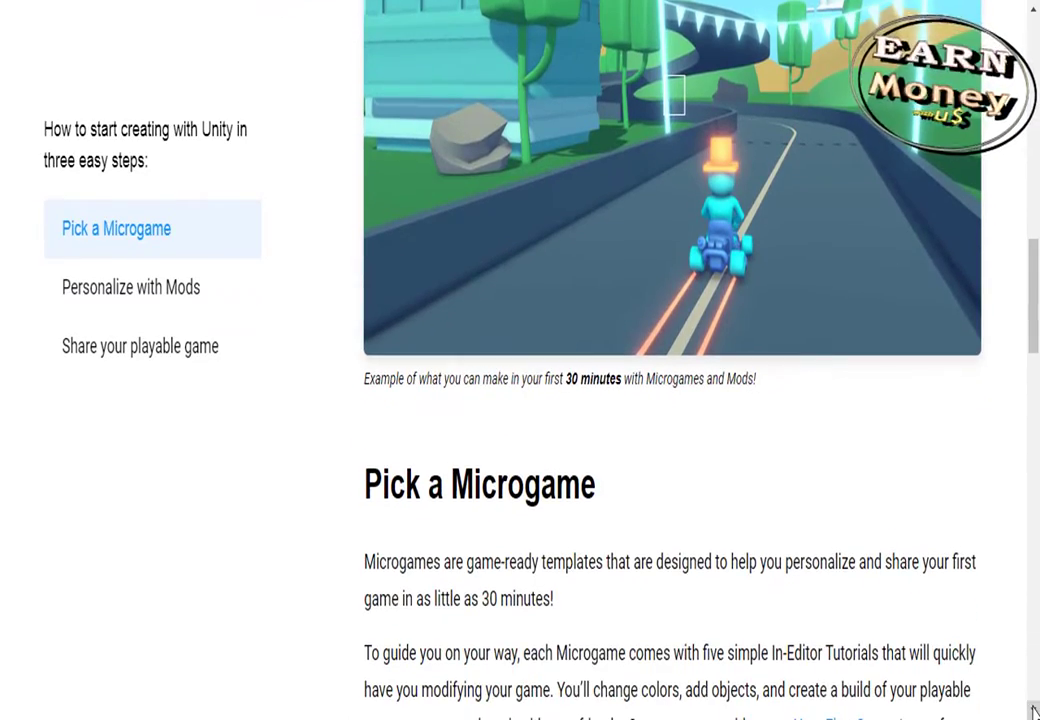
pyautogui.scroll(-7, 1034, 710)
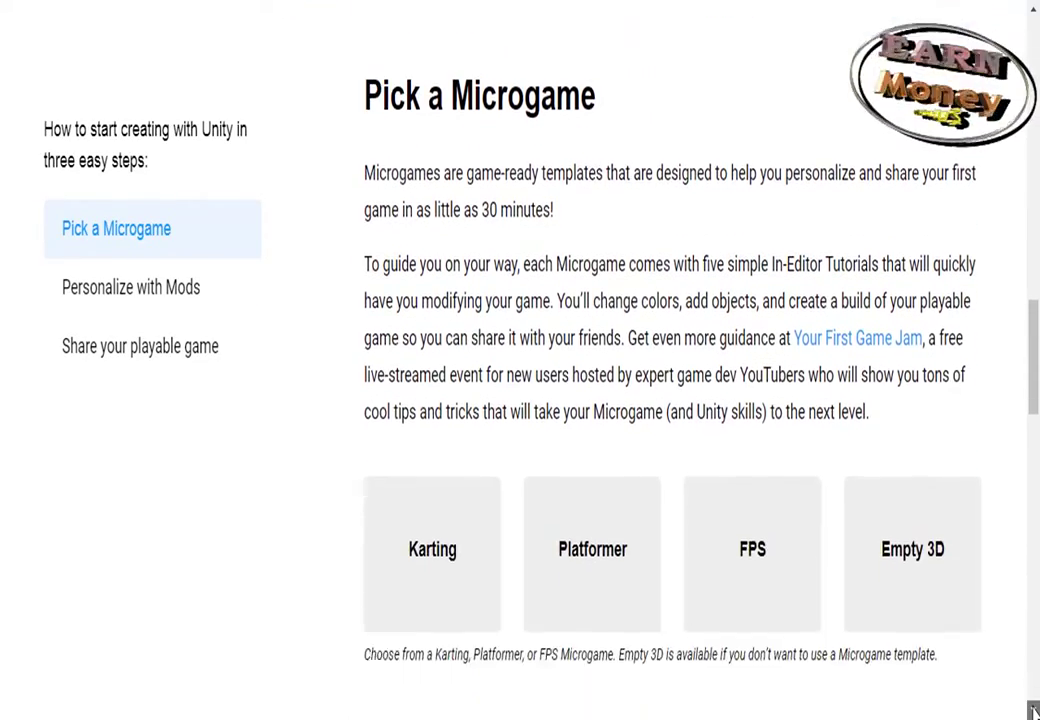
pyautogui.scroll(-5, 1034, 710)
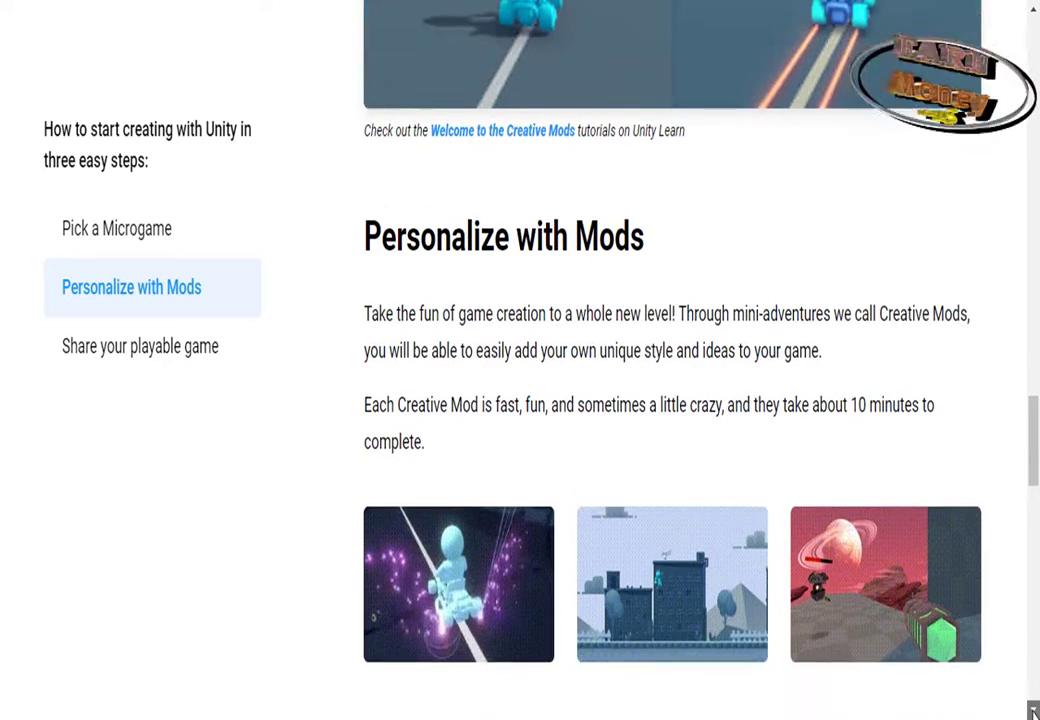
pyautogui.scroll(-3, 1034, 710)
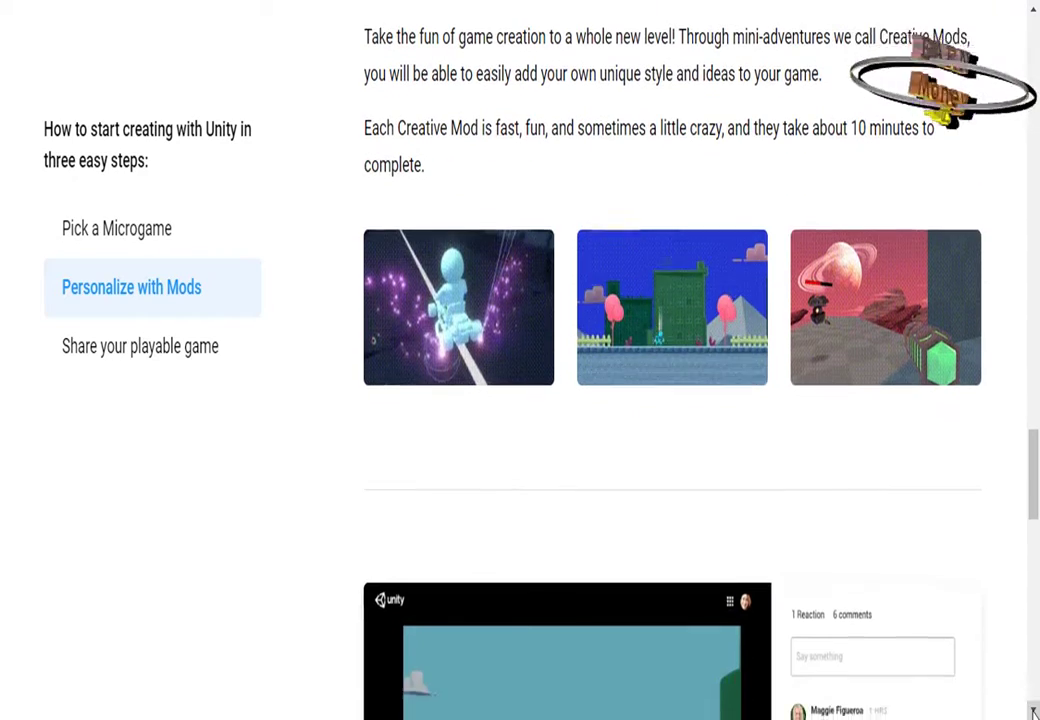
pyautogui.scroll(-3, 1034, 710)
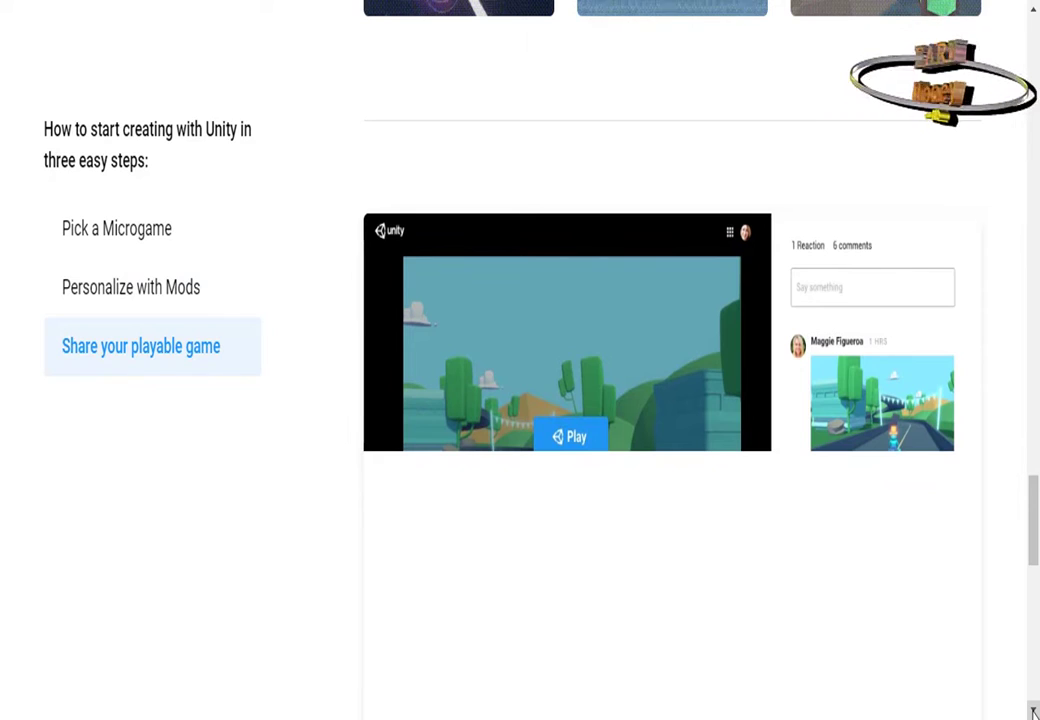
pyautogui.scroll(-8, 1034, 710)
pyautogui.scroll(-2, 1034, 710)
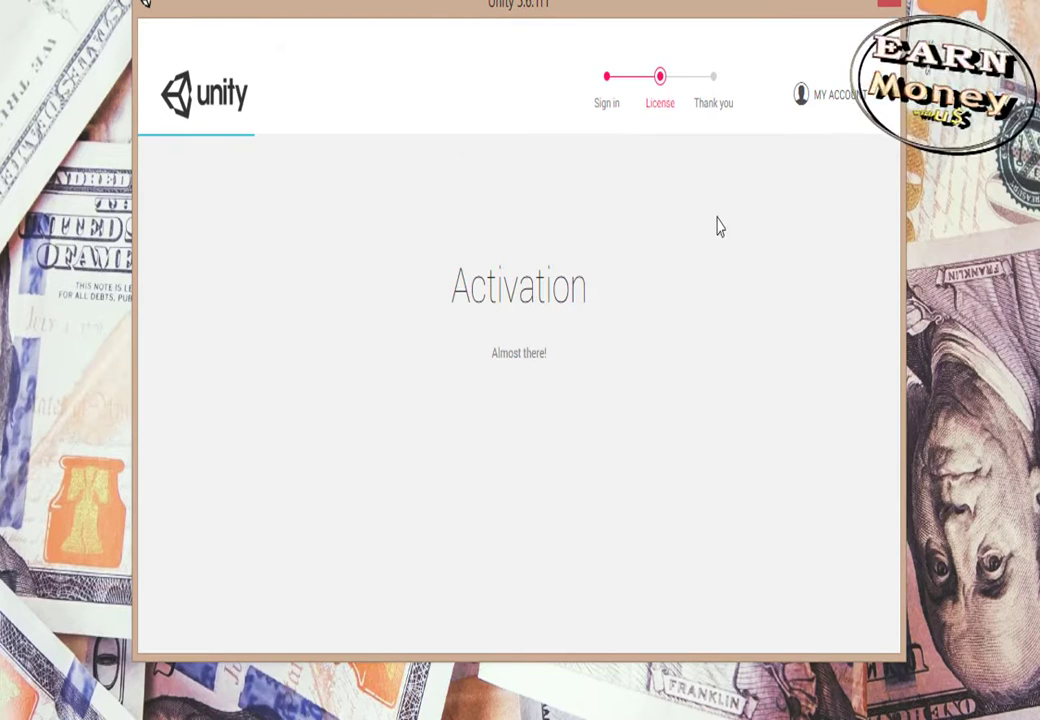
pyautogui.moveTo(643, 28); pyautogui.dragTo(643, 40)
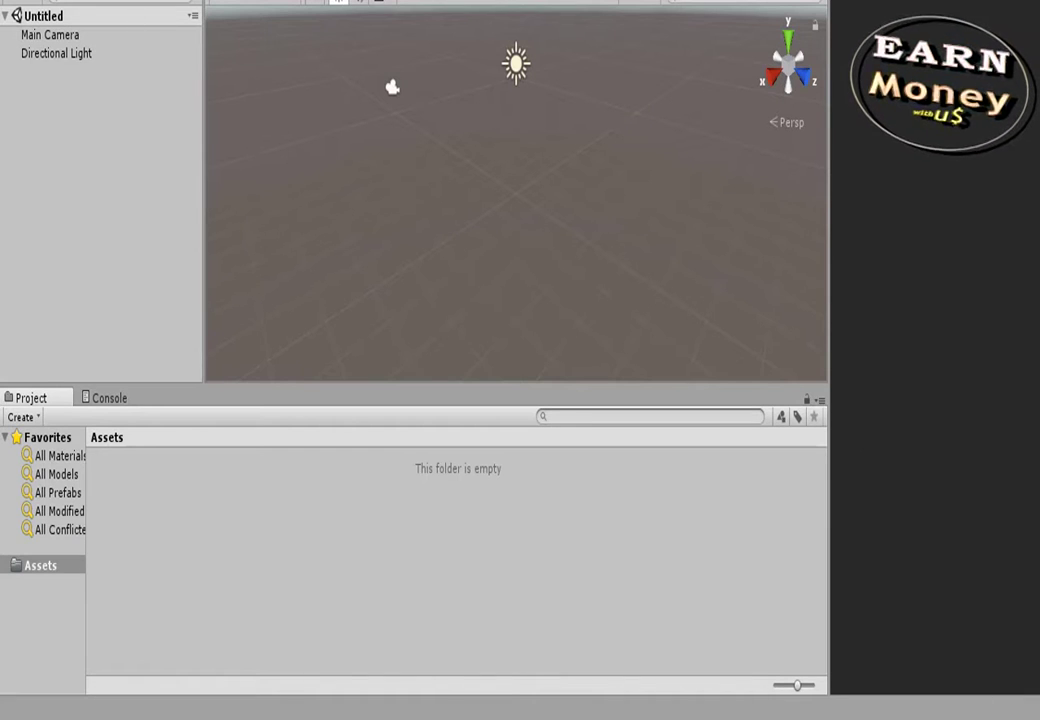
pyautogui.click(12, 0)
pyautogui.press('Escape')
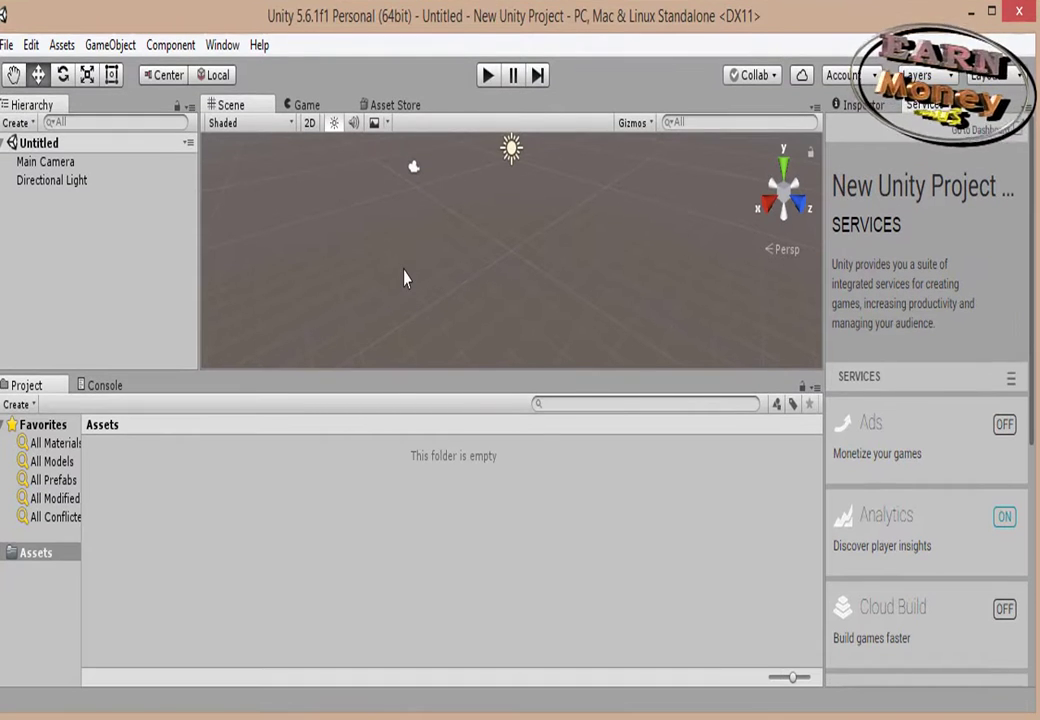
# Try to turn on the Ads service for the project.
pyautogui.click(1004, 424)
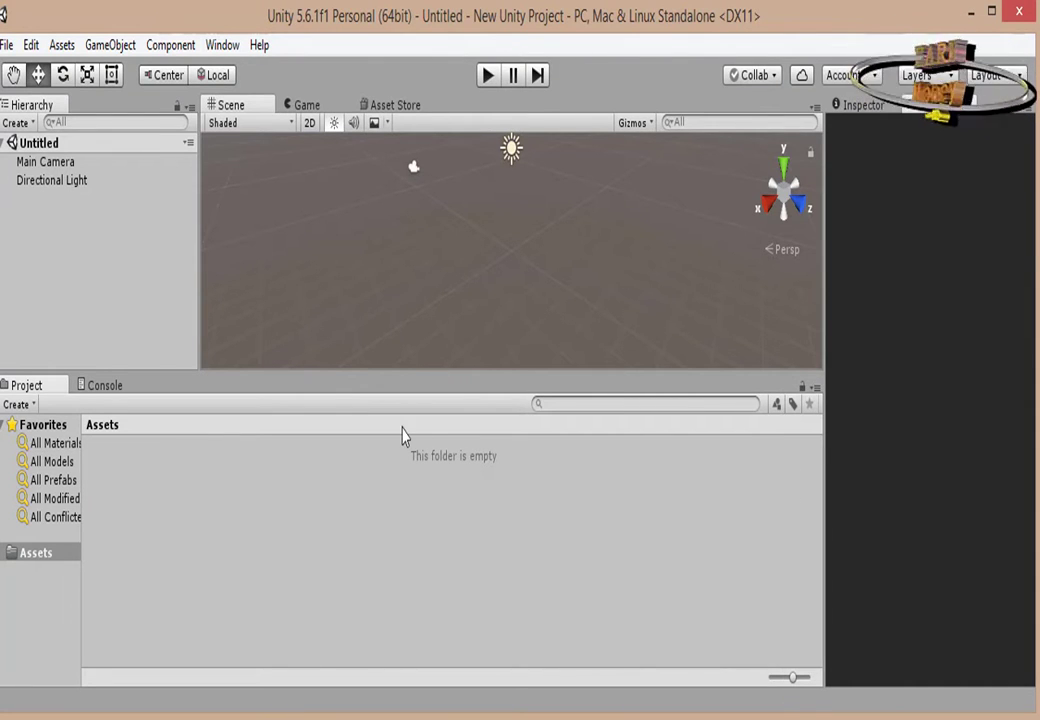
# Create a 3D project named New Unity Project 1 with Unity Analytics enabled.
pyautogui.click(30, 45)
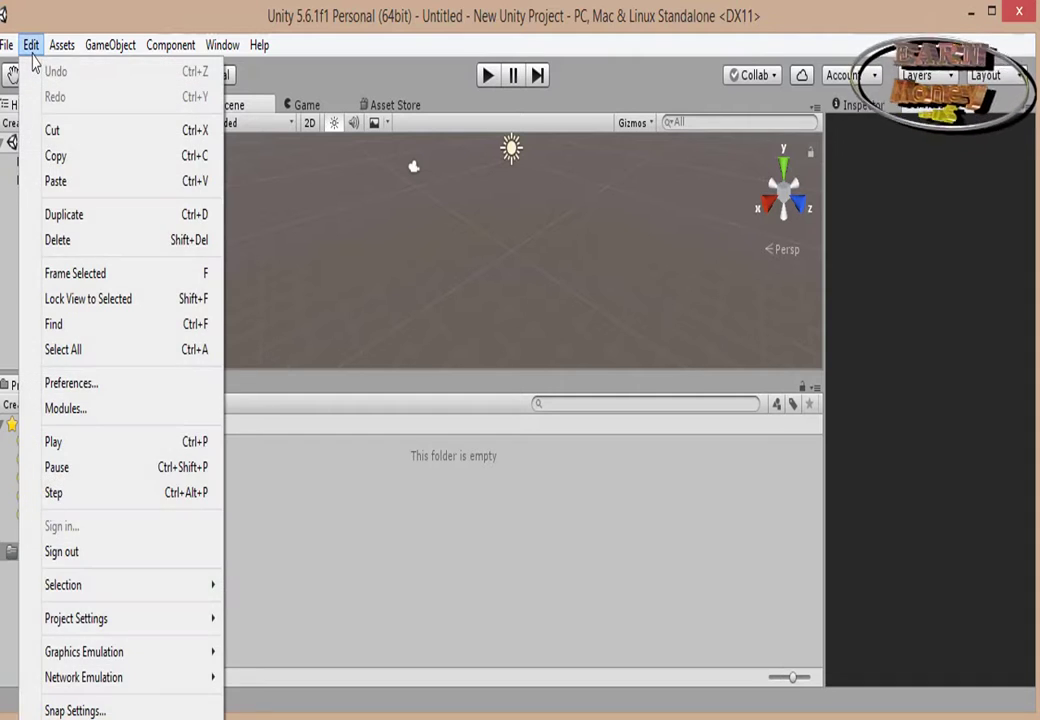
pyautogui.moveTo(7, 45)
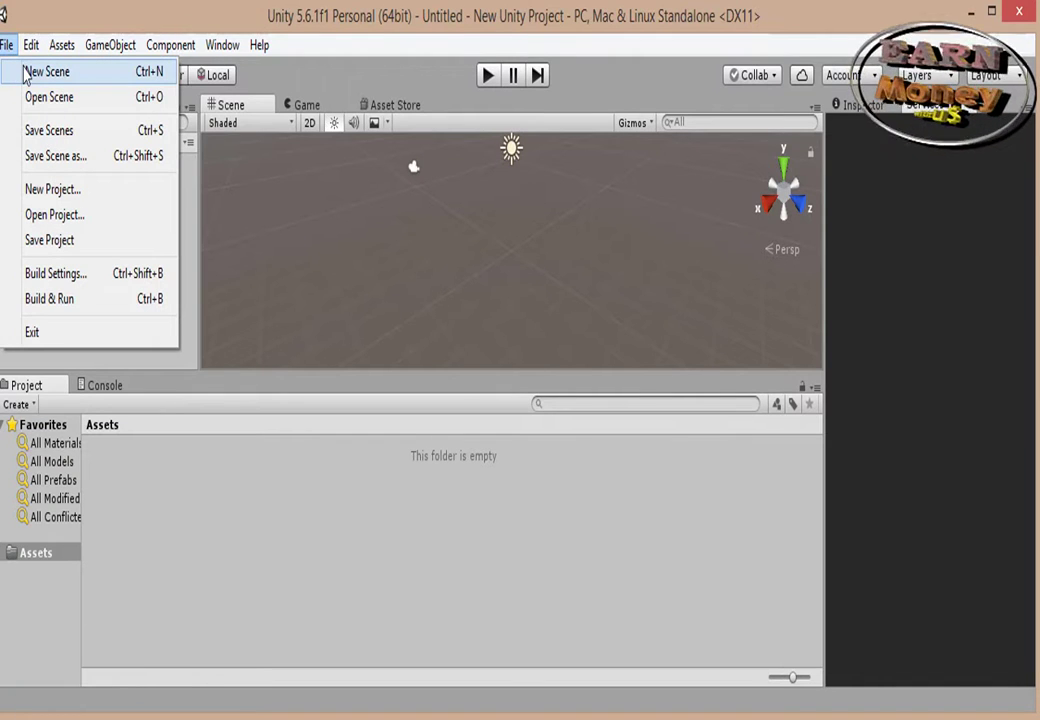
pyautogui.click(50, 189)
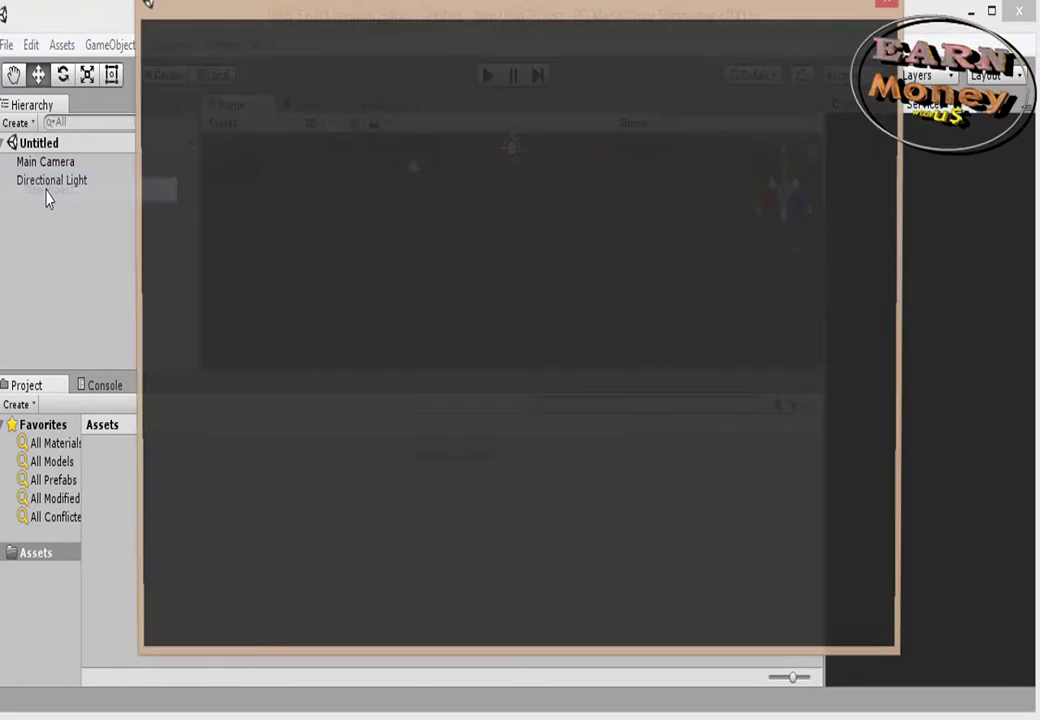
pyautogui.moveTo(534, 7); pyautogui.dragTo(515, 45)
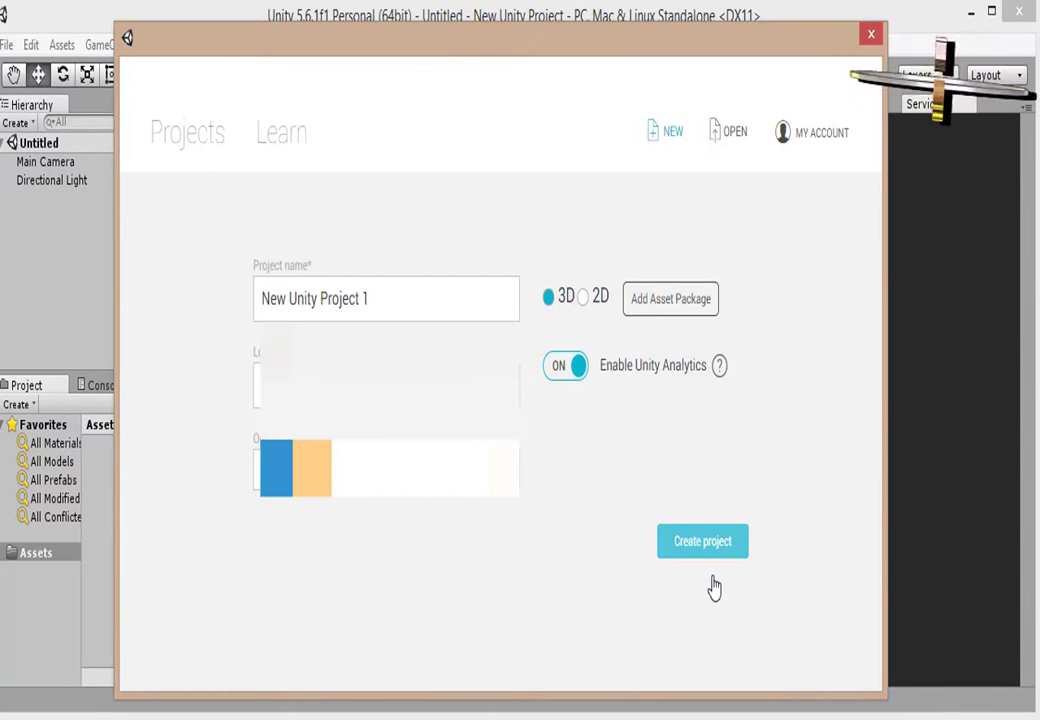
pyautogui.click(706, 530)
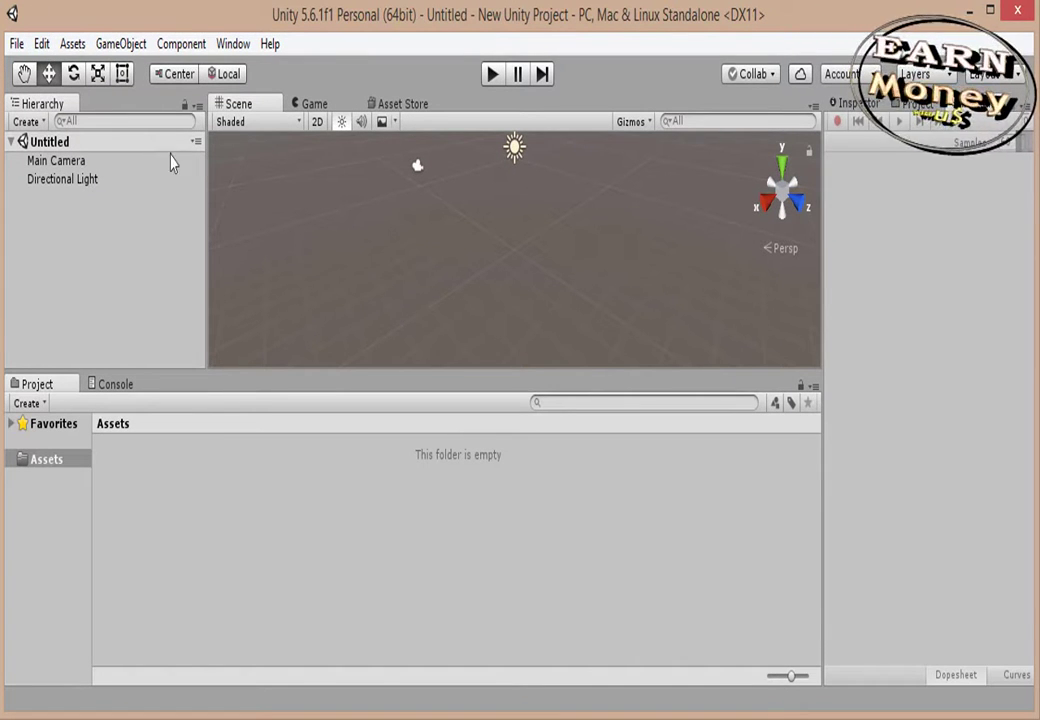
pyautogui.click(17, 44)
pyautogui.moveTo(17, 44)
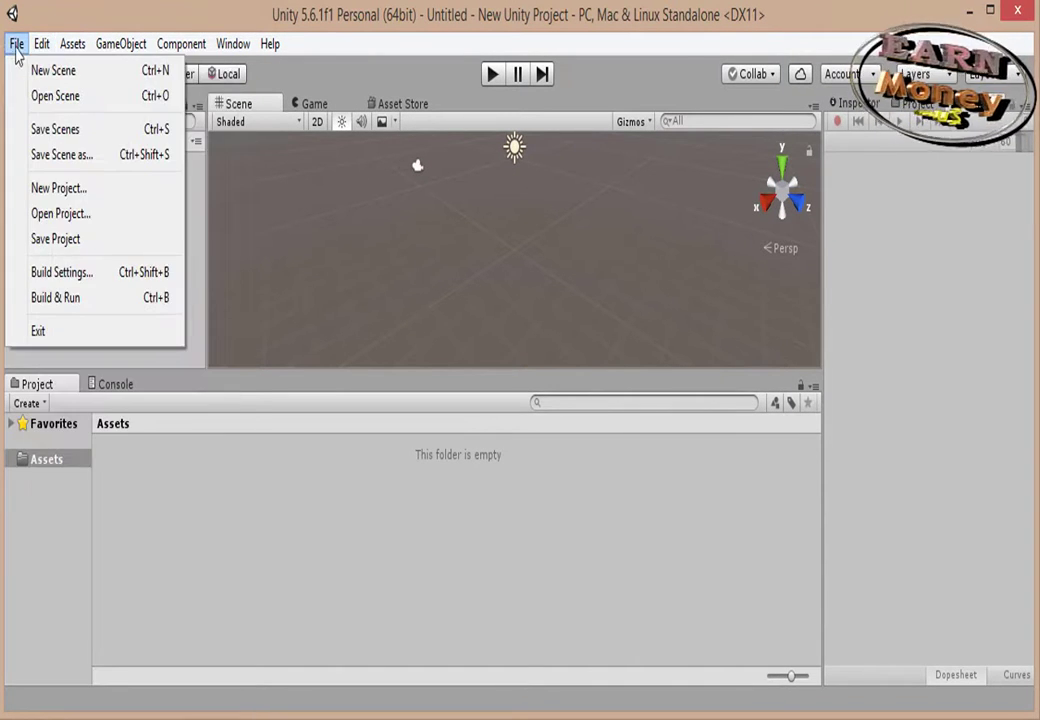
pyautogui.click(55, 130)
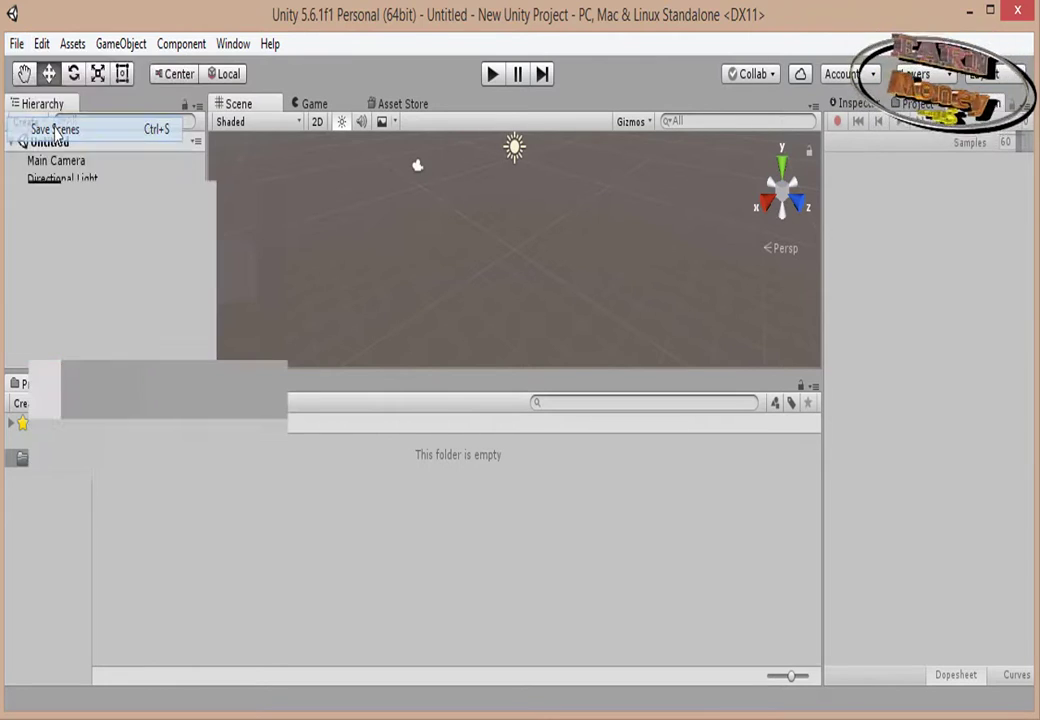
pyautogui.click(463, 572)
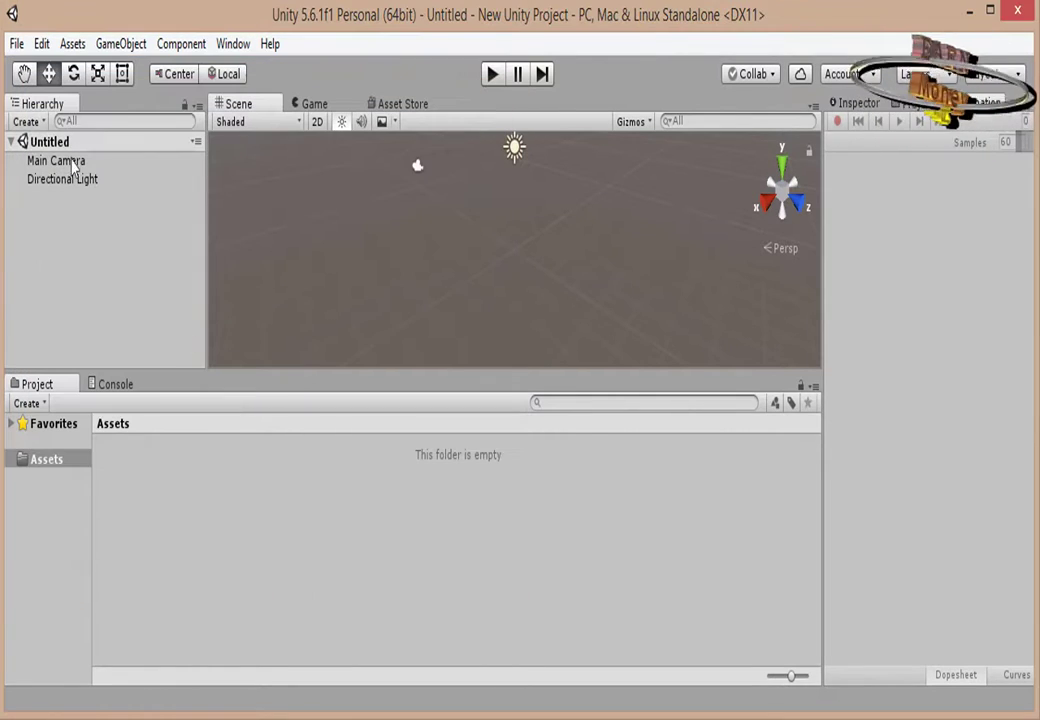
pyautogui.click(16, 45)
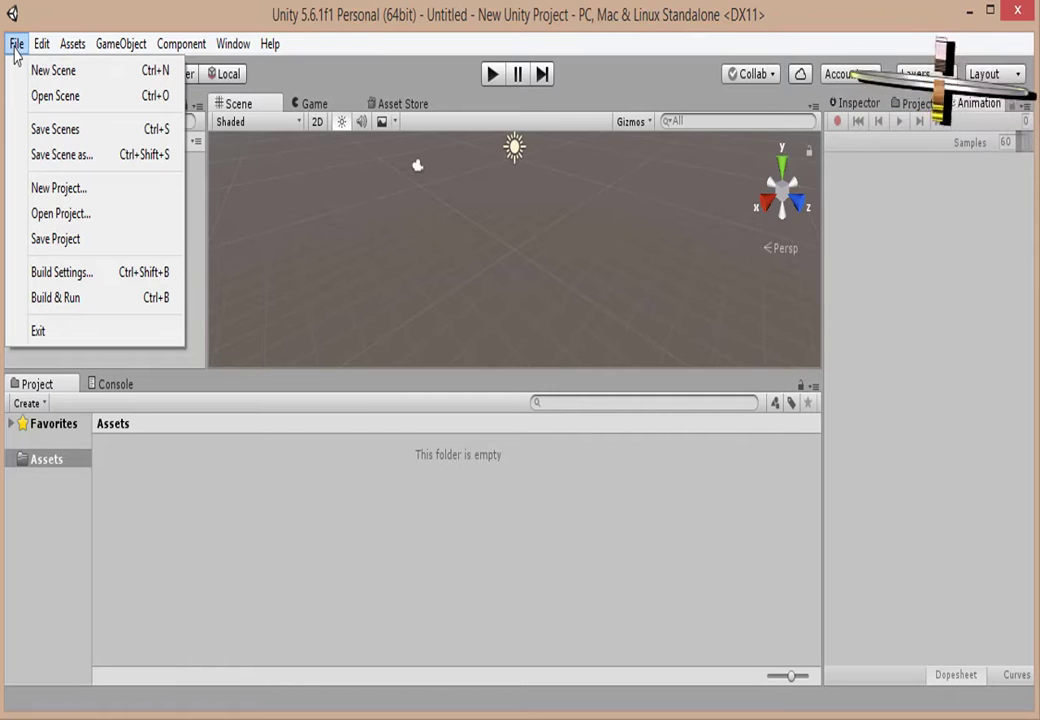
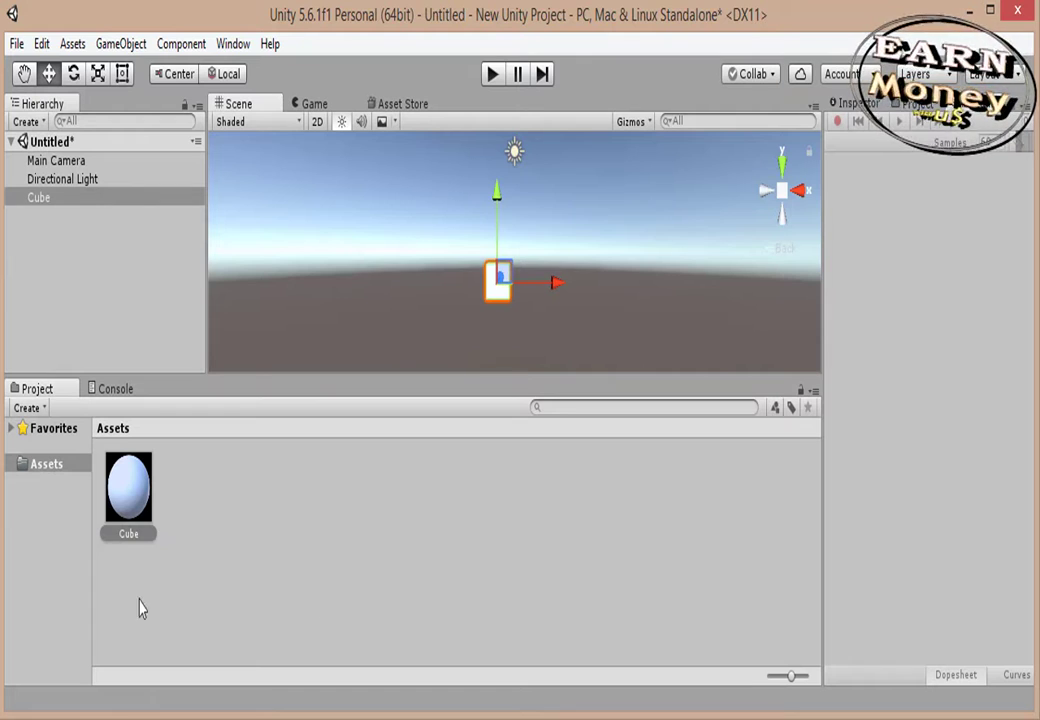
# Apply the Cube material from the Assets folder to the cube in the scene.
pyautogui.rightClick(133, 500)
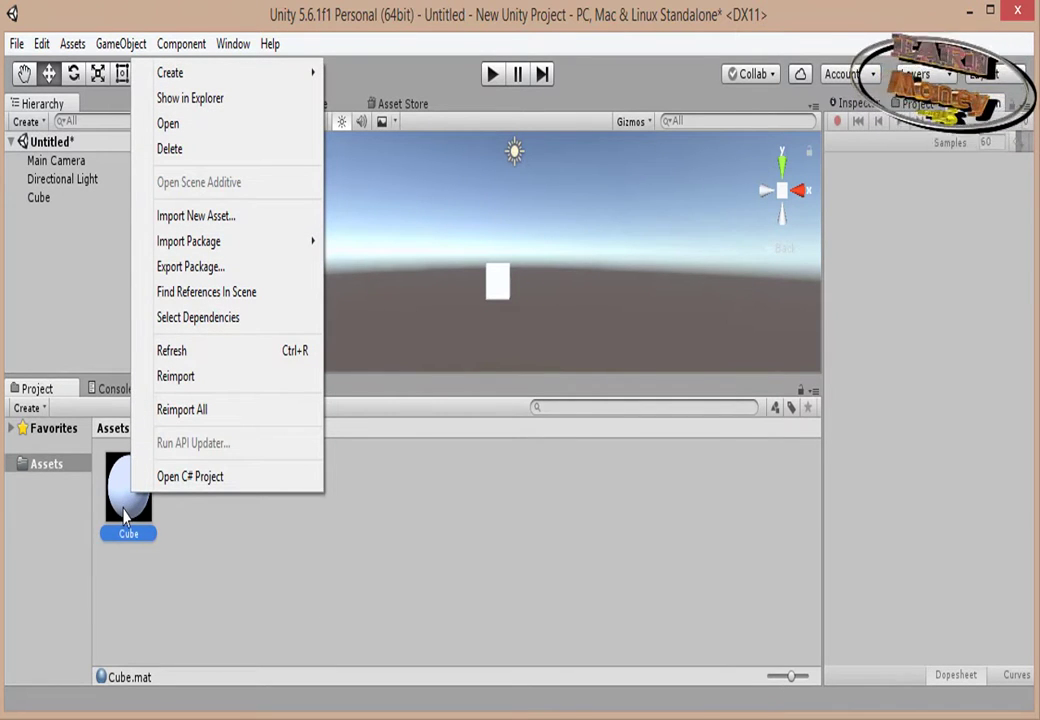
pyautogui.click(123, 510)
pyautogui.moveTo(121, 508); pyautogui.dragTo(501, 286)
pyautogui.click(502, 288)
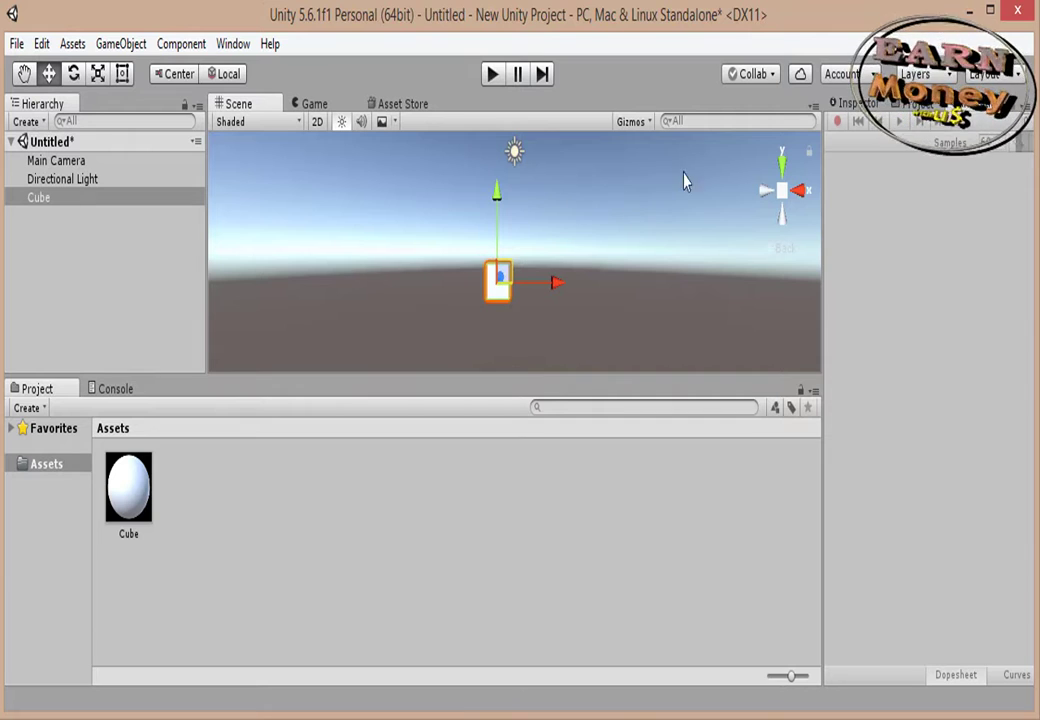
# Duplicate the Cube material in the Assets folder and apply the copy to the cube in the scene.
pyautogui.click(783, 194)
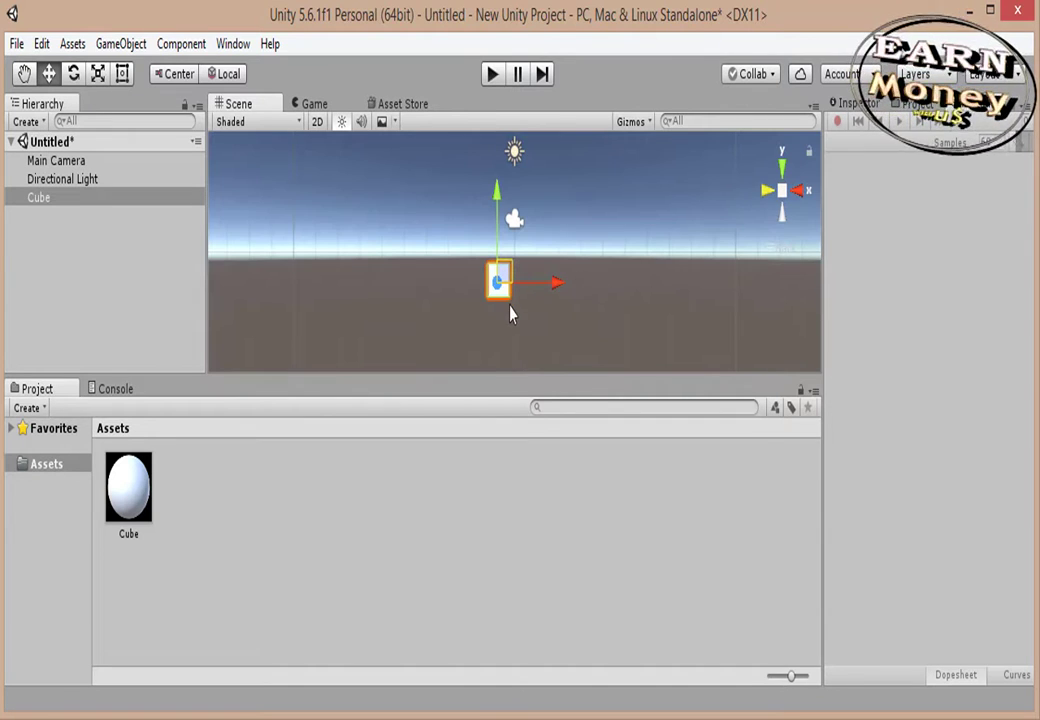
pyautogui.click(130, 505)
pyautogui.rightClick(128, 516)
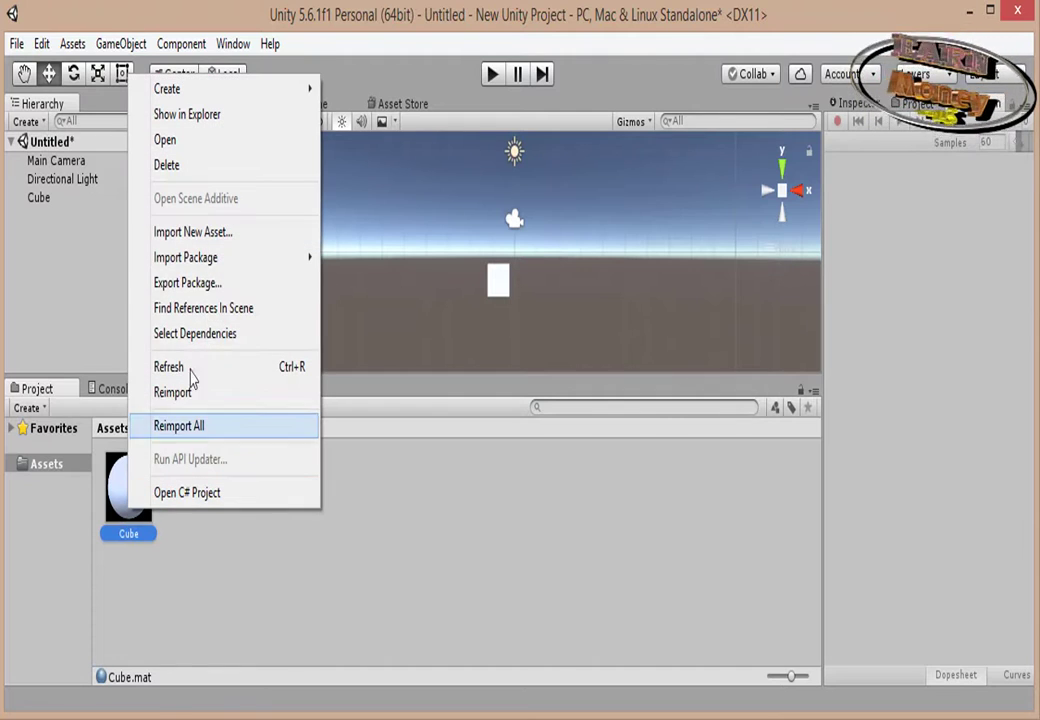
pyautogui.moveTo(214, 257)
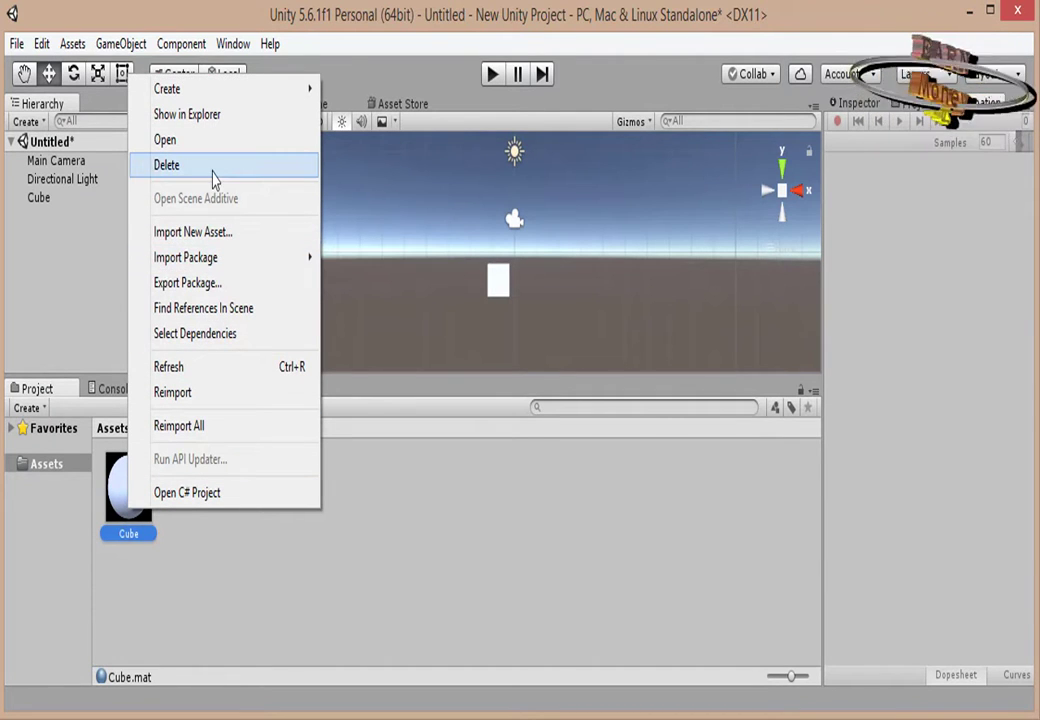
pyautogui.moveTo(223, 99)
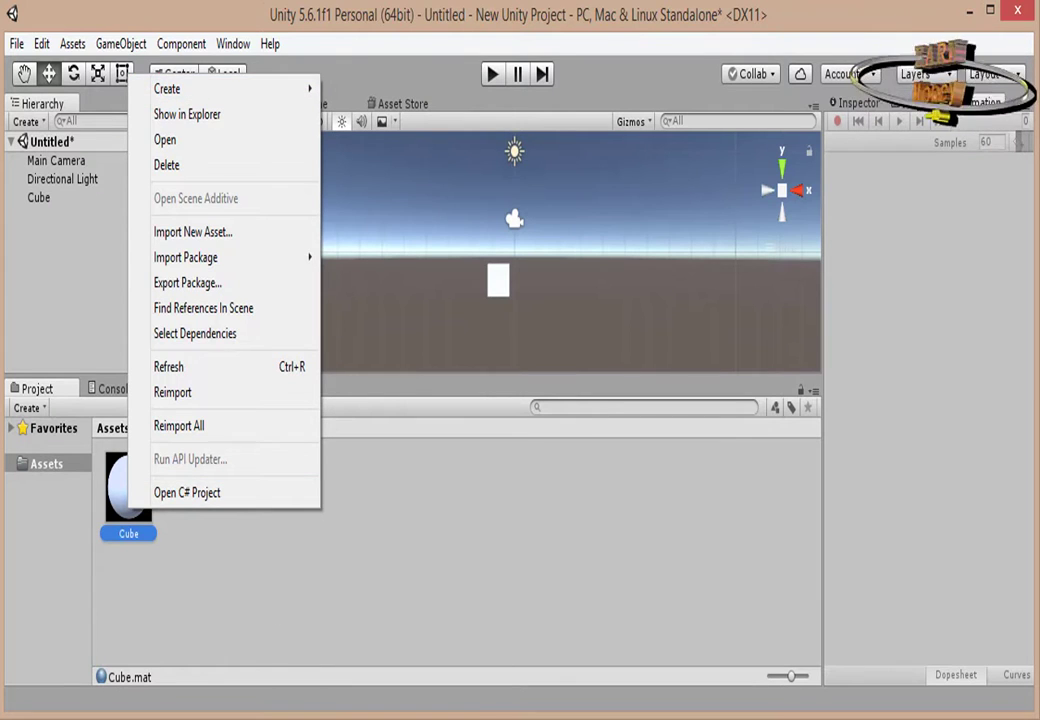
pyautogui.click(72, 44)
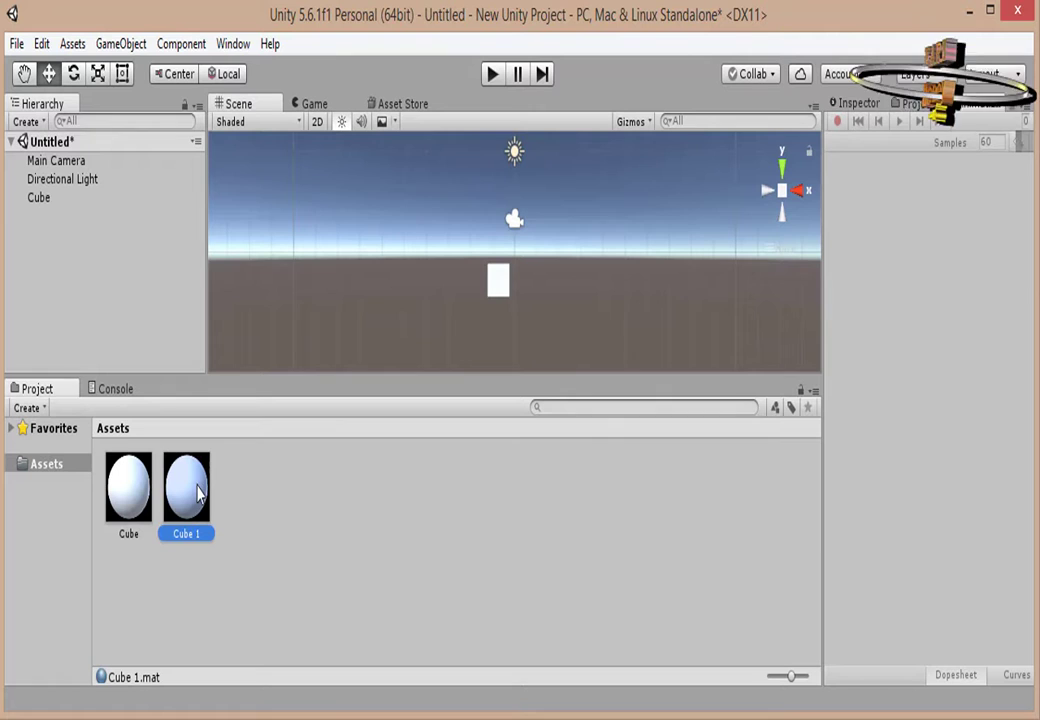
pyautogui.moveTo(197, 491); pyautogui.dragTo(497, 278)
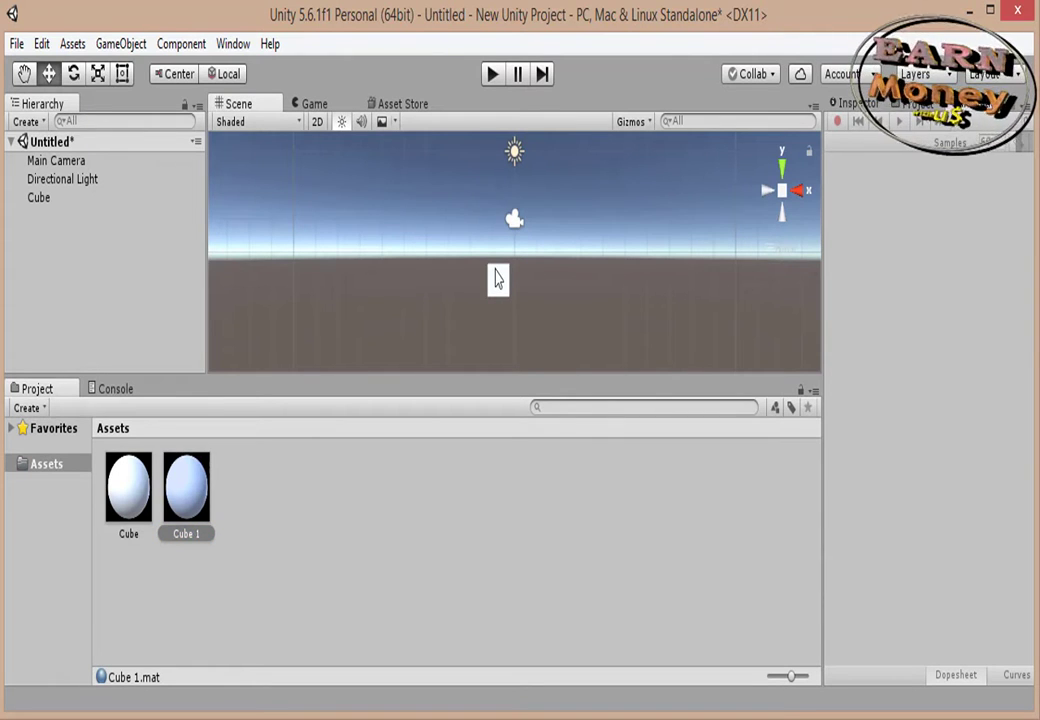
pyautogui.click(497, 280)
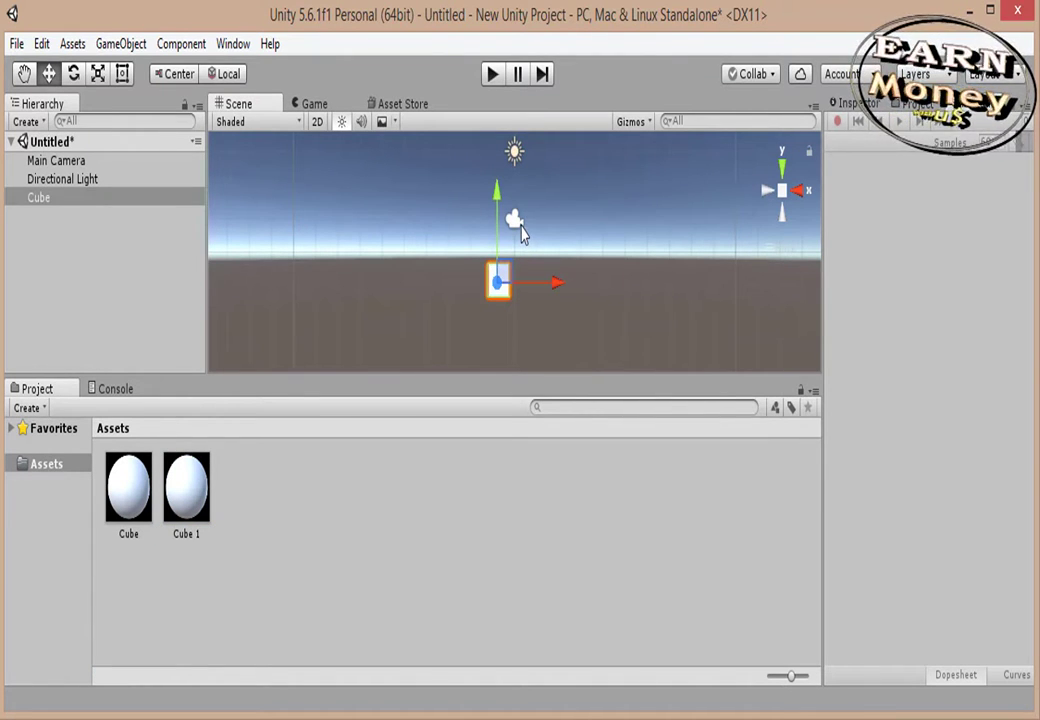
# Select the Main Camera and view its preview and the scene from several axis directions.
pyautogui.click(516, 224)
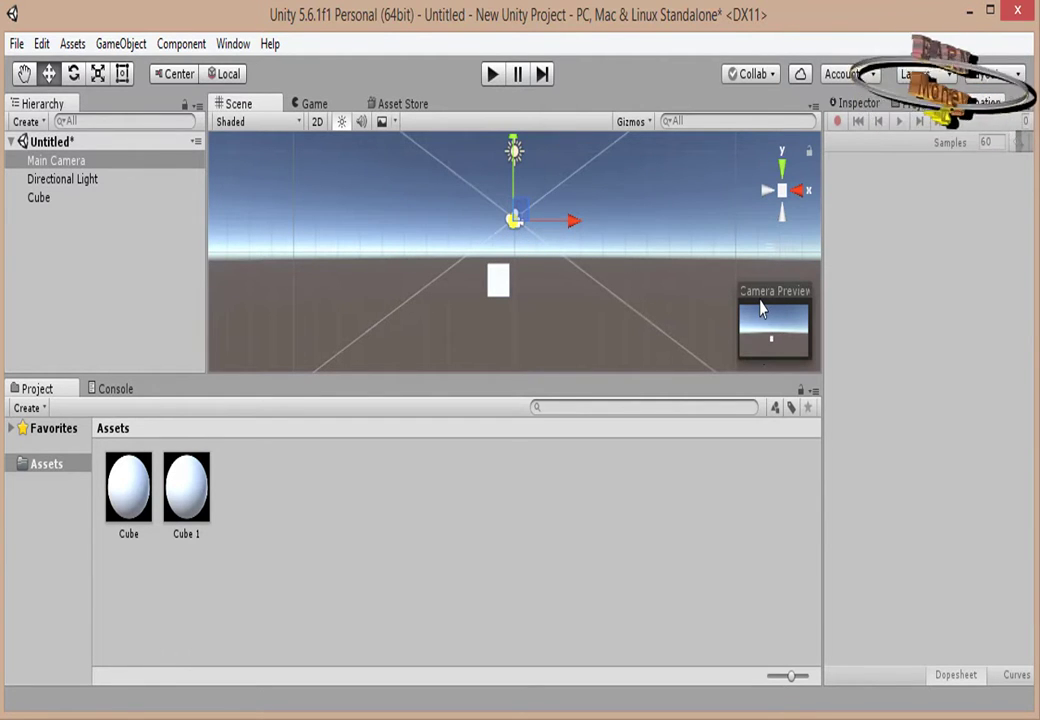
pyautogui.click(782, 191)
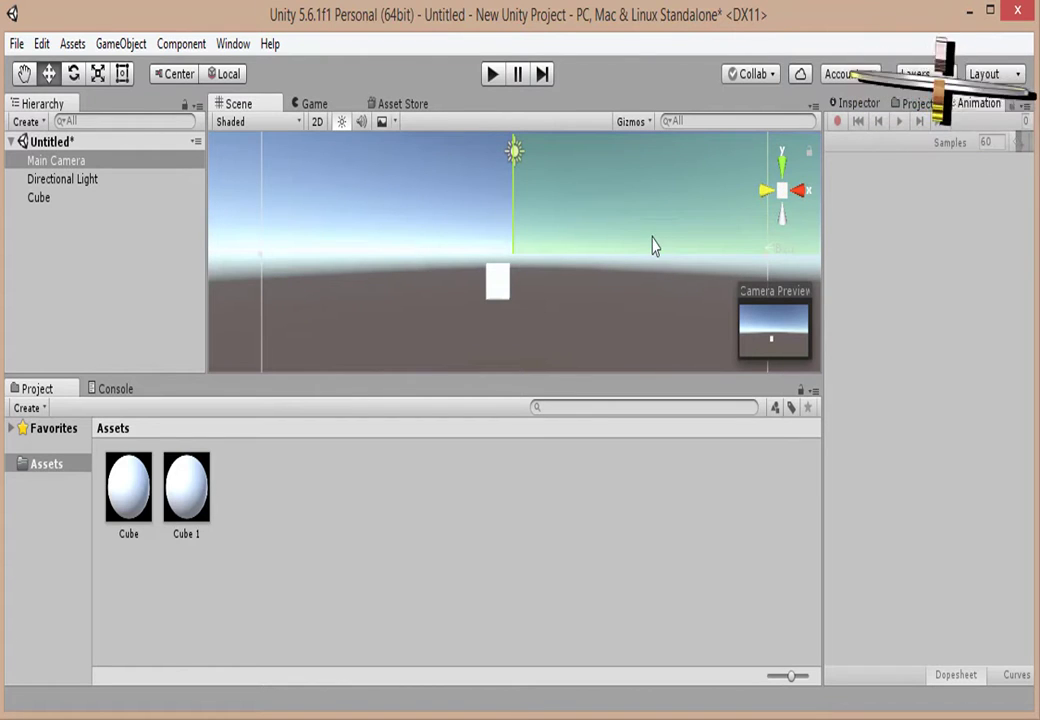
pyautogui.click(782, 157)
pyautogui.click(799, 192)
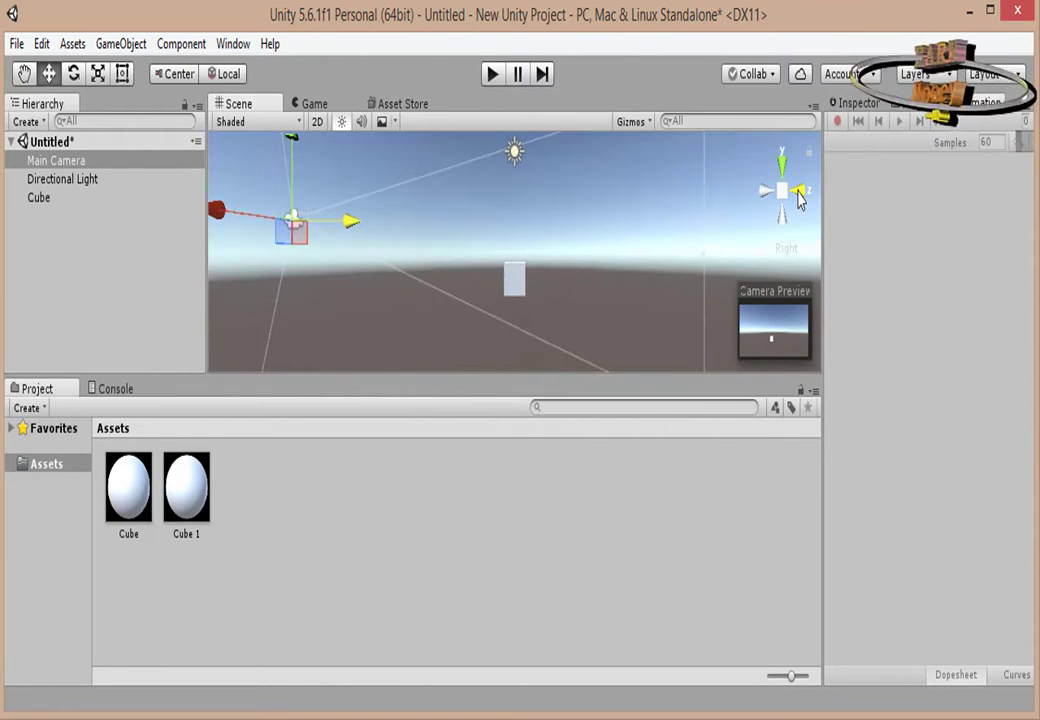
pyautogui.click(766, 194)
pyautogui.click(785, 222)
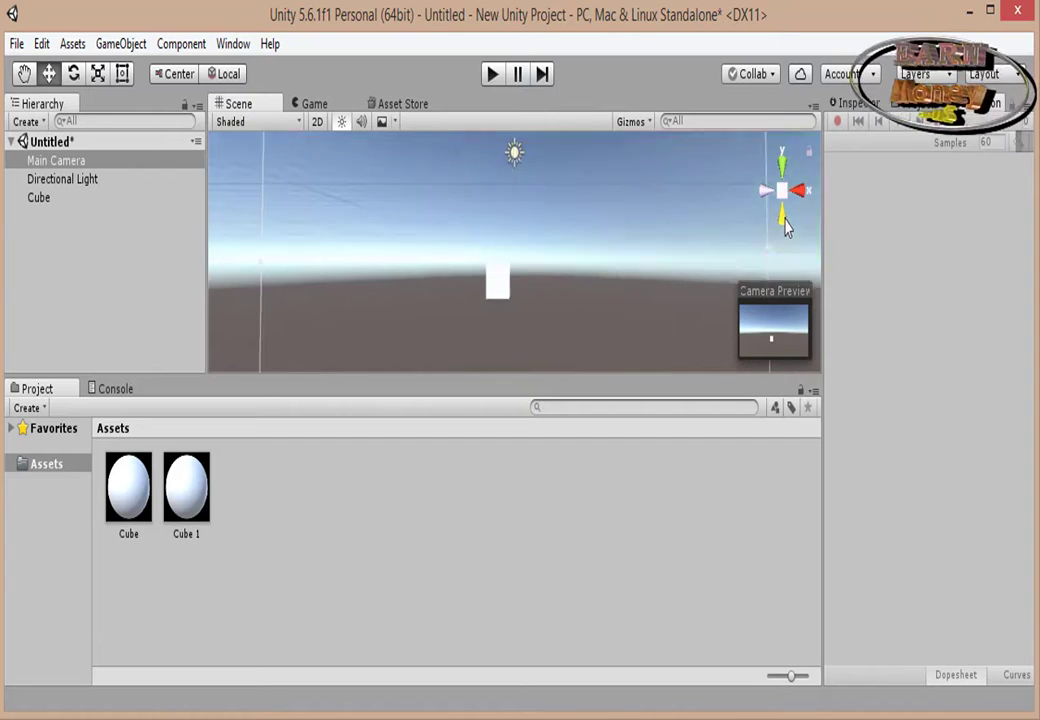
pyautogui.click(801, 195)
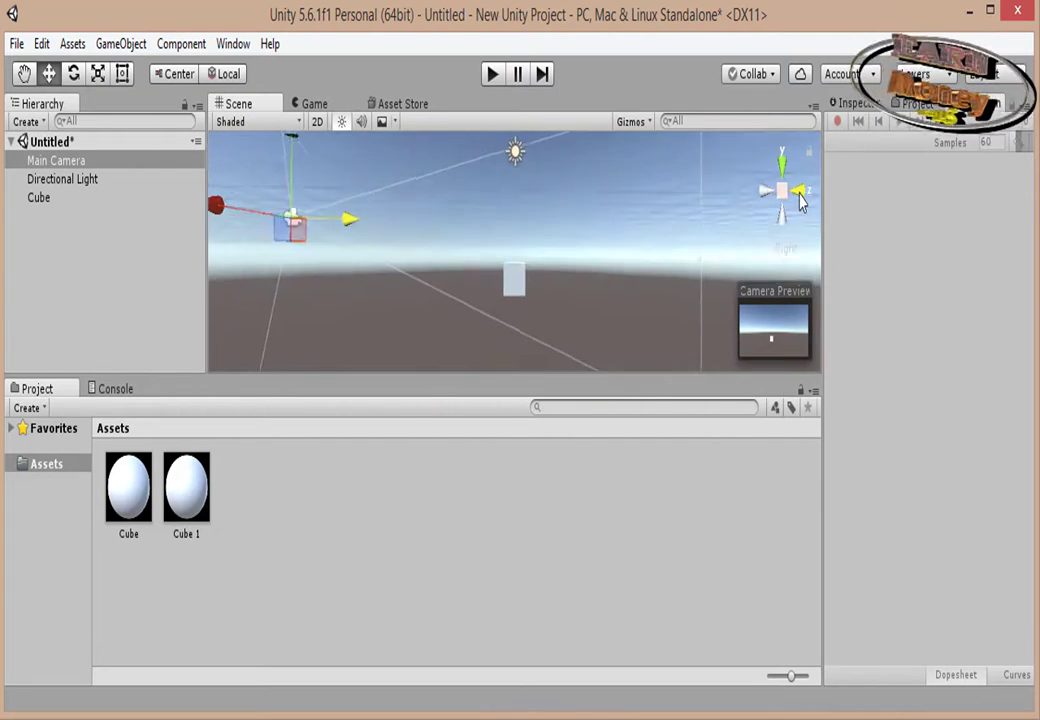
pyautogui.click(519, 287)
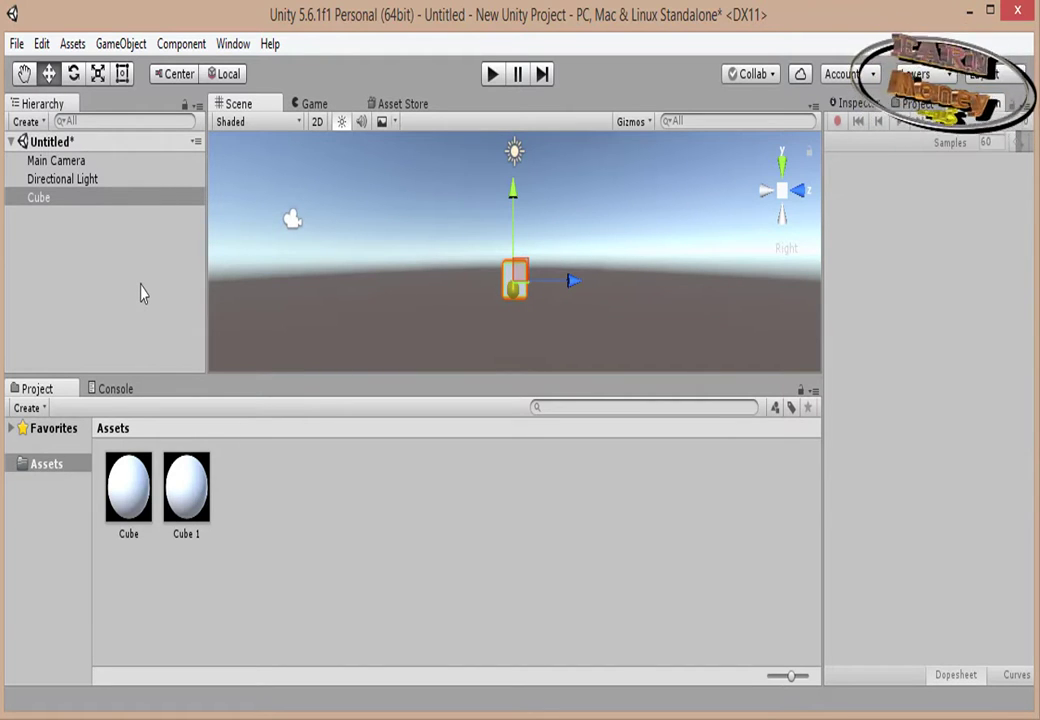
pyautogui.click(120, 47)
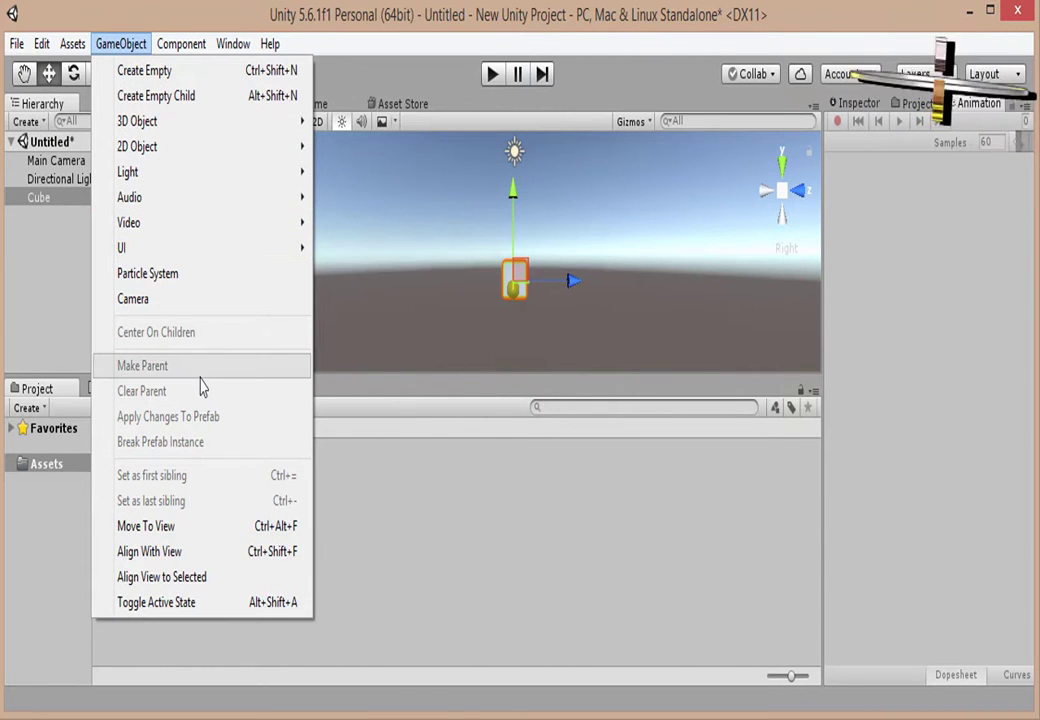
pyautogui.moveTo(248, 132)
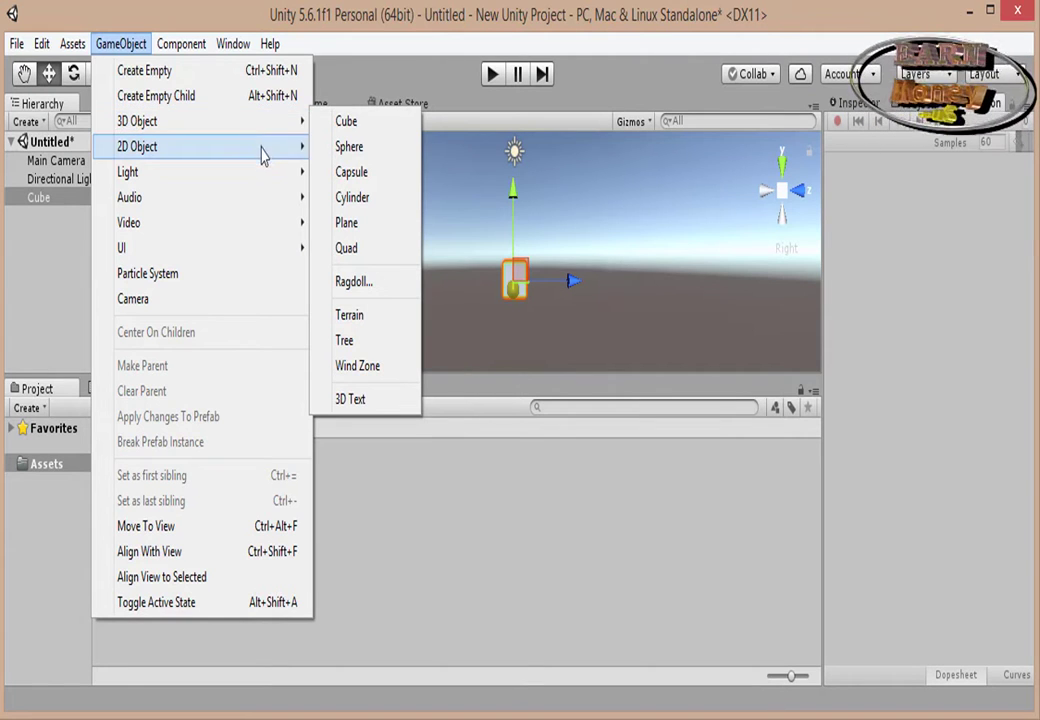
pyautogui.moveTo(285, 228)
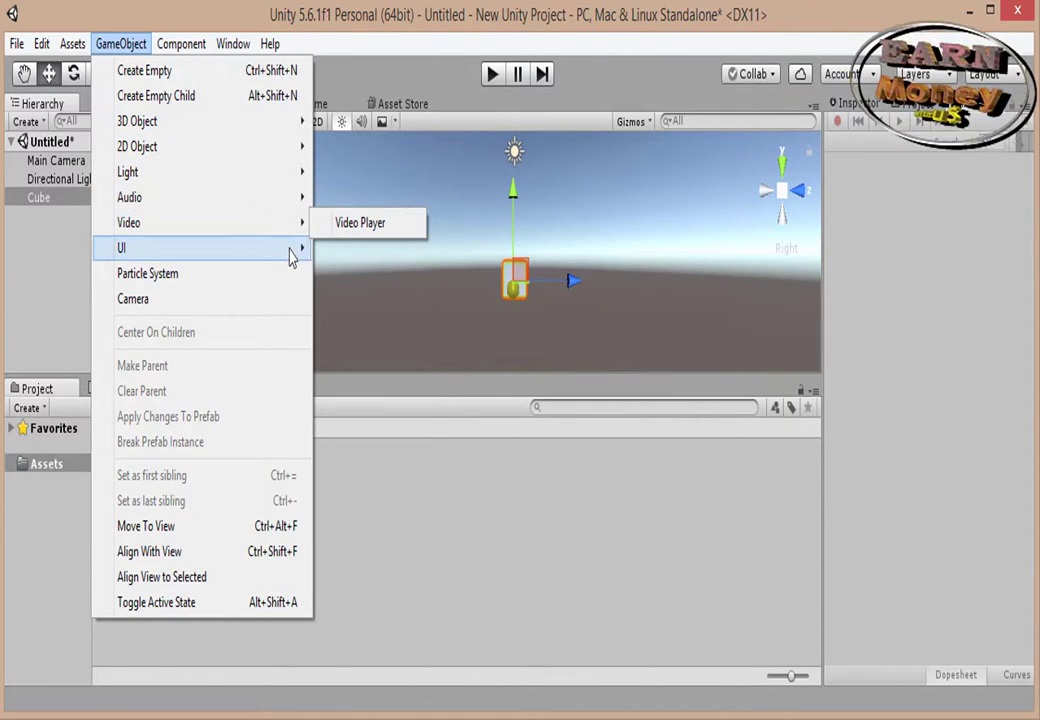
pyautogui.moveTo(295, 260)
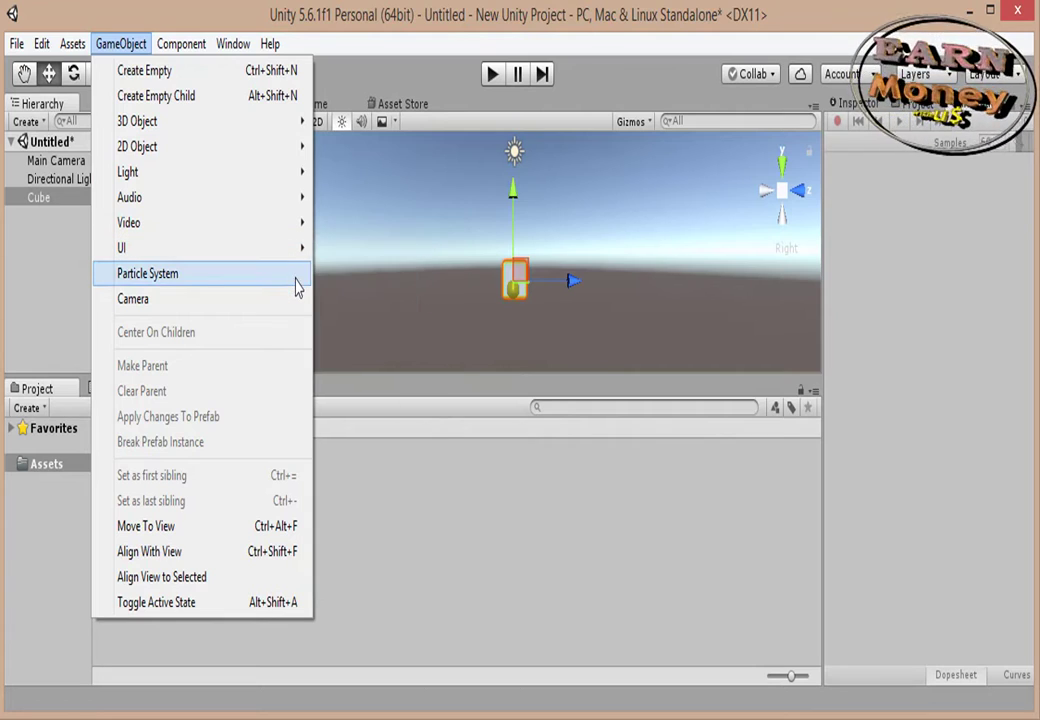
pyautogui.click(425, 343)
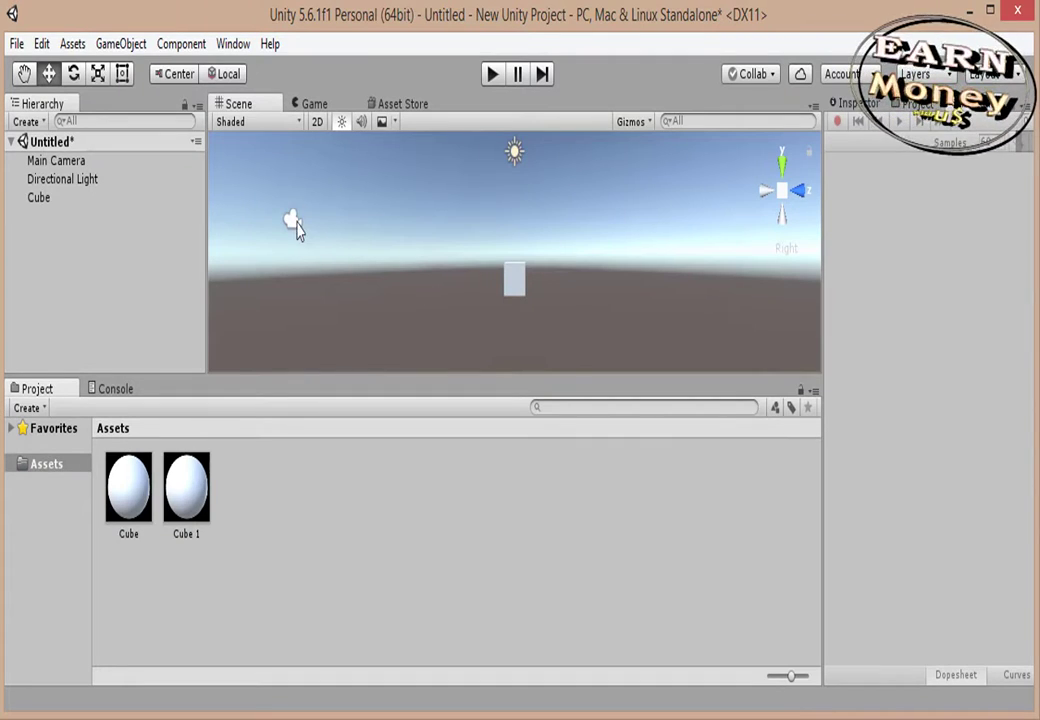
# Try to add a physics component with the Cube material asset selected.
pyautogui.click(190, 46)
pyautogui.moveTo(300, 147)
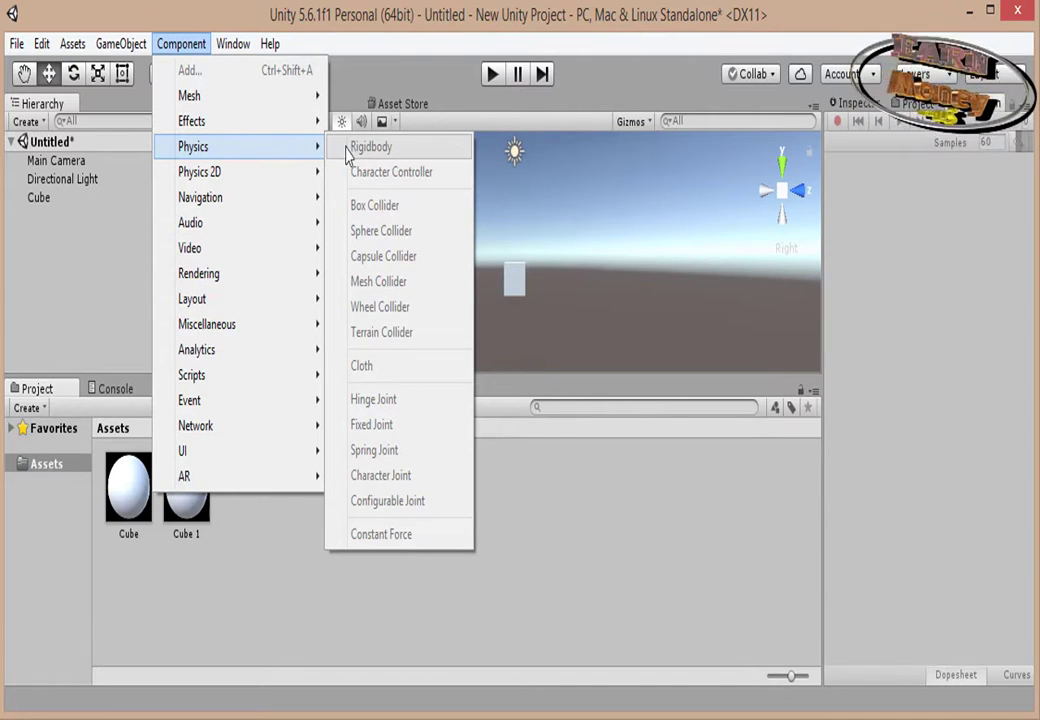
pyautogui.click(143, 508)
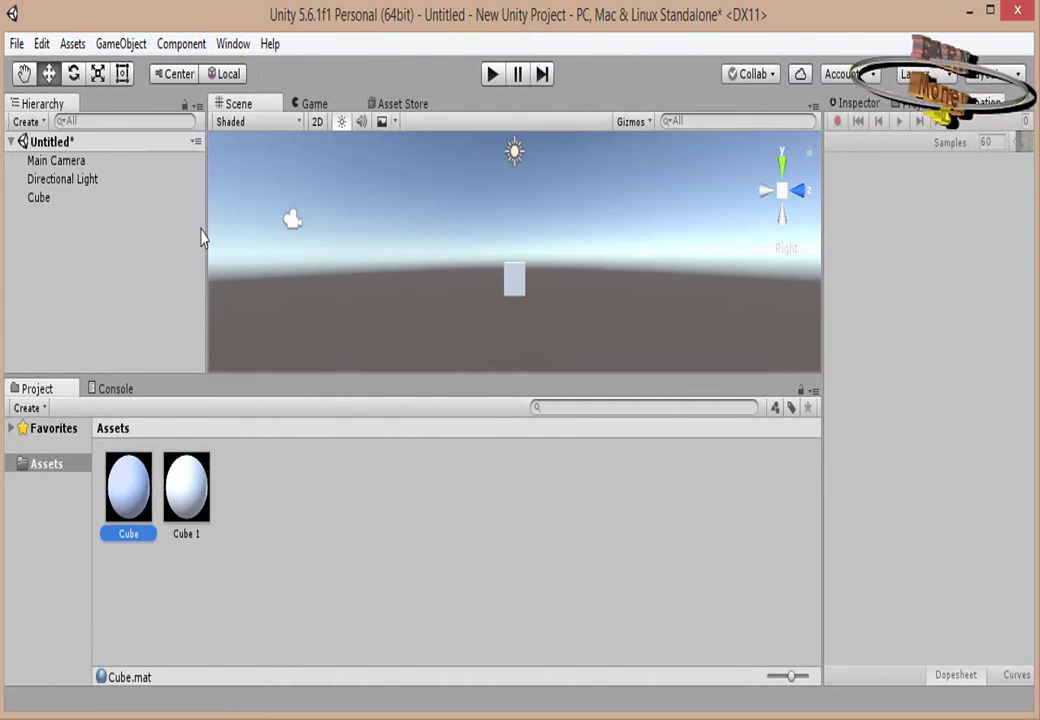
pyautogui.click(183, 46)
pyautogui.moveTo(288, 170)
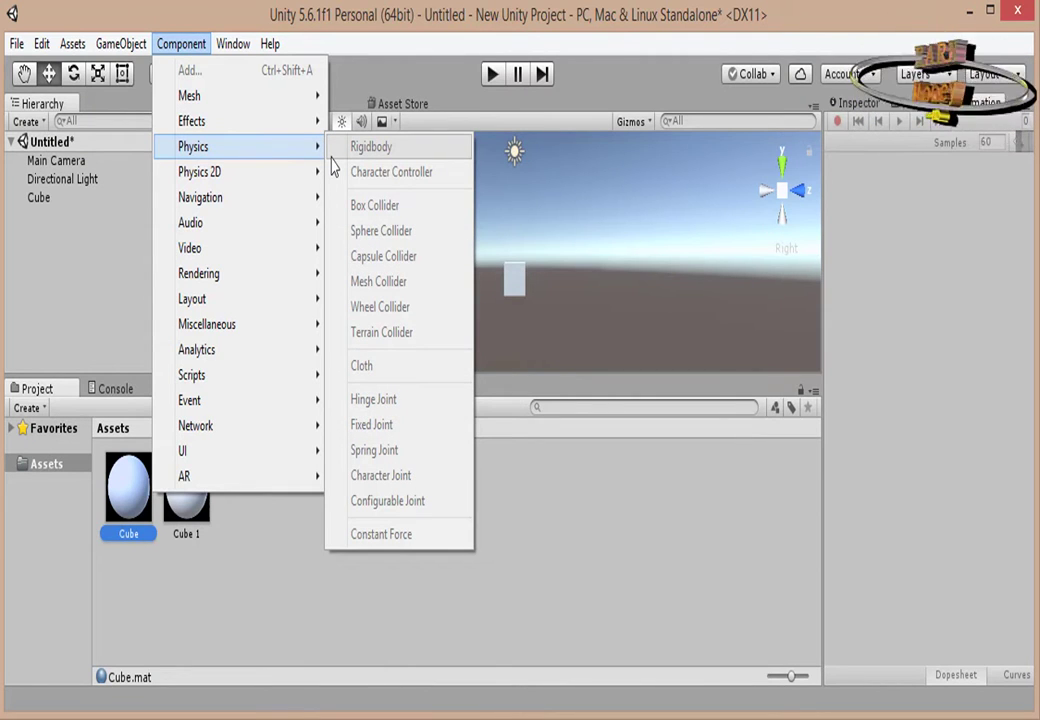
pyautogui.click(230, 558)
# Add a Rigidbody physics component to the cube in the scene.
pyautogui.click(510, 284)
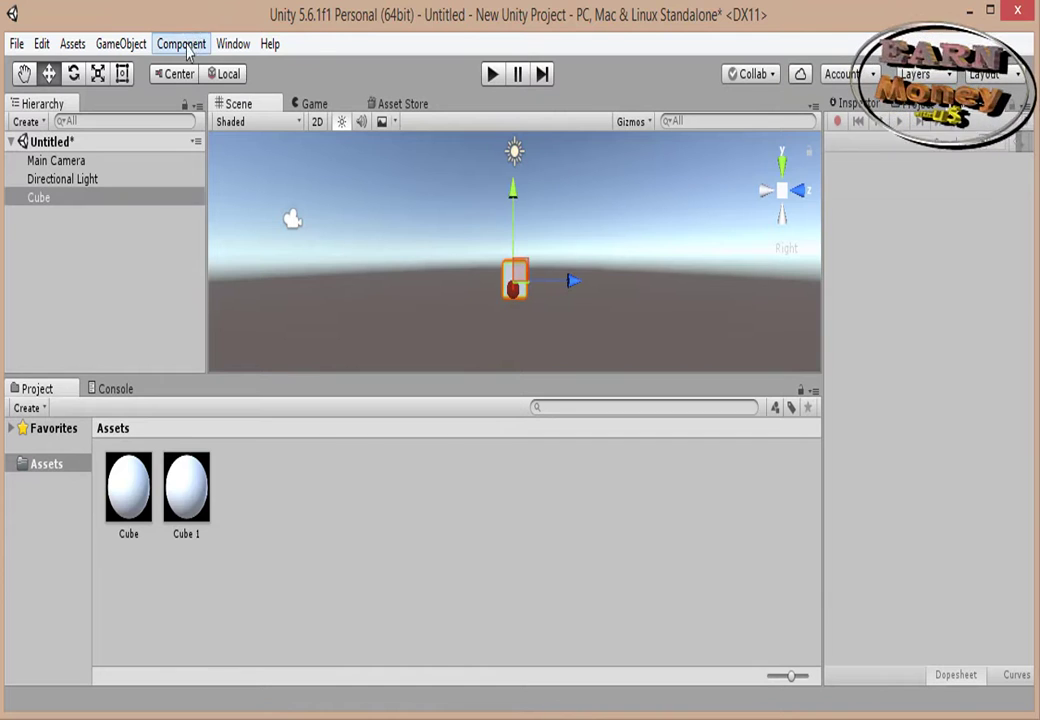
pyautogui.click(182, 44)
pyautogui.moveTo(288, 155)
pyautogui.click(362, 150)
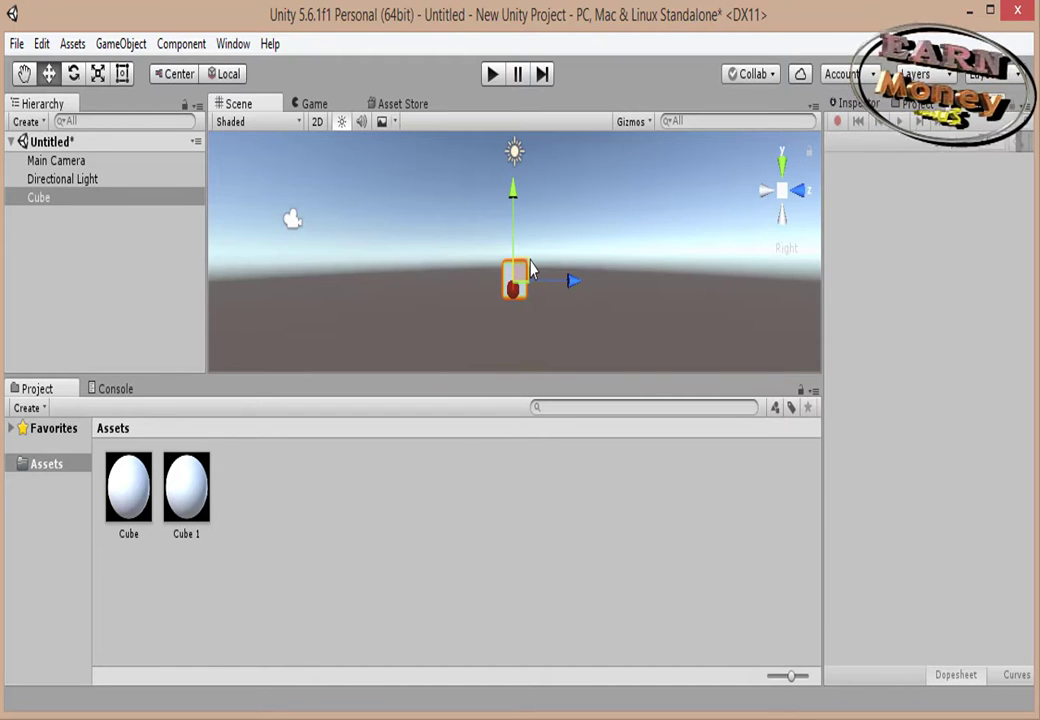
# Try to add a Rigidbody 2D component to the cube.
pyautogui.click(181, 44)
pyautogui.moveTo(253, 178)
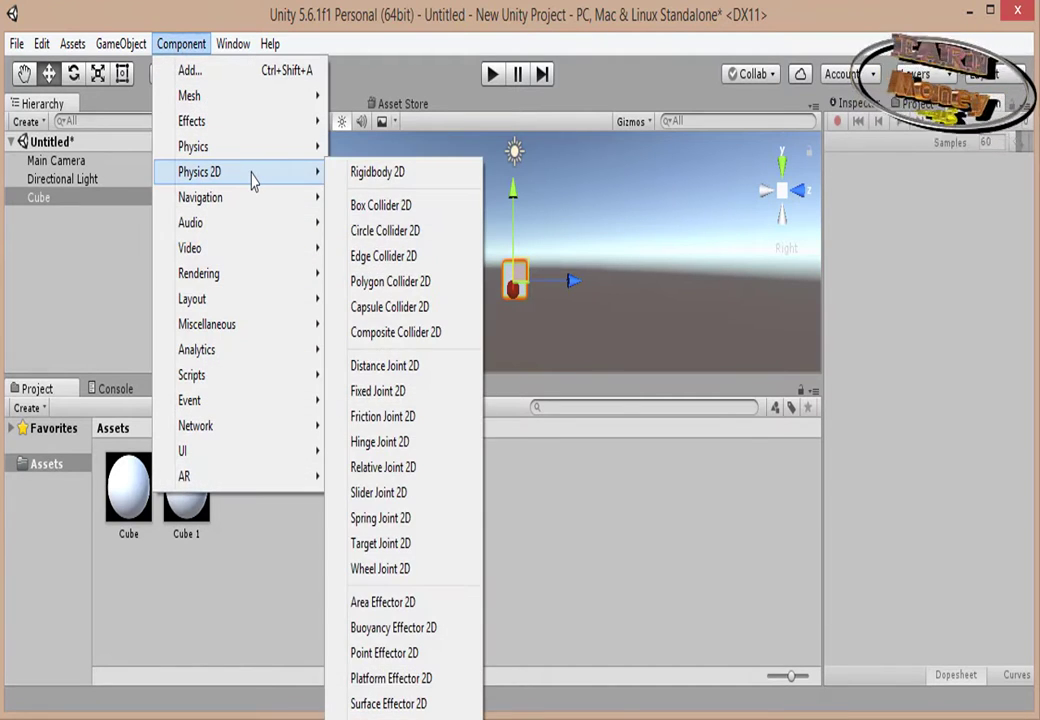
pyautogui.click(362, 167)
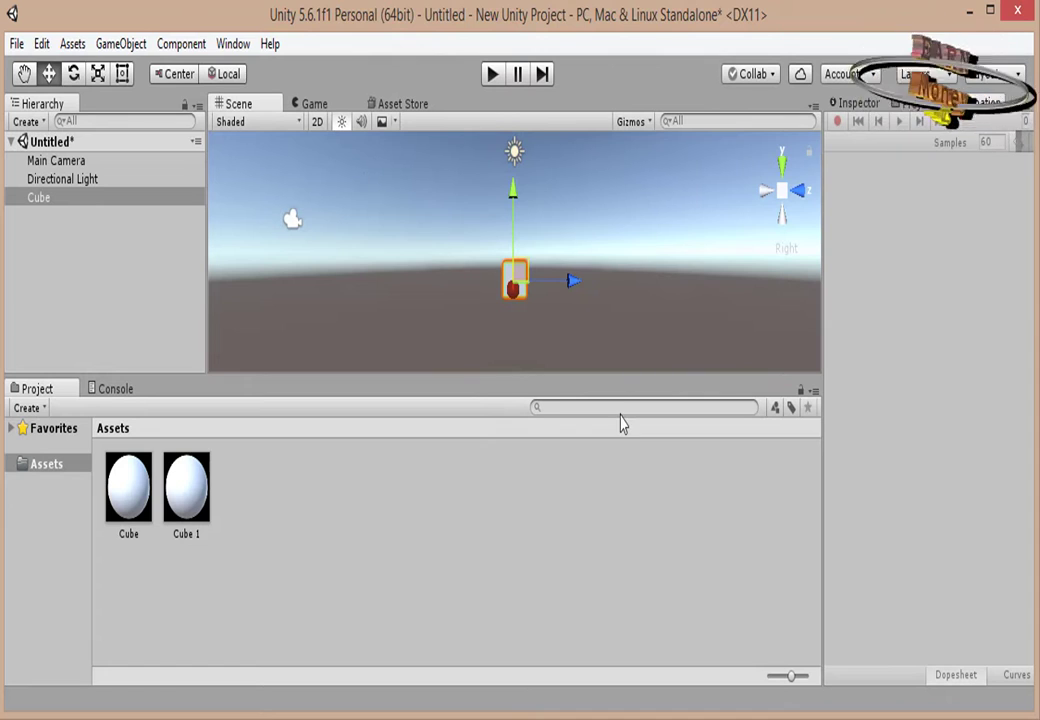
pyautogui.click(191, 494)
pyautogui.rightClick(192, 497)
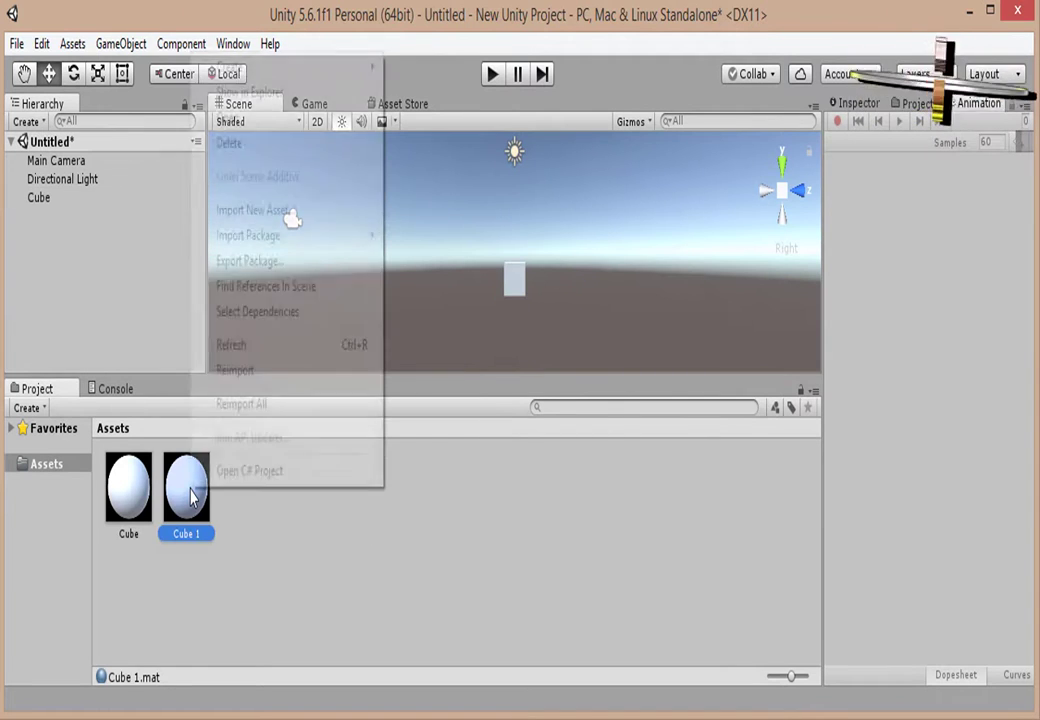
pyautogui.click(170, 48)
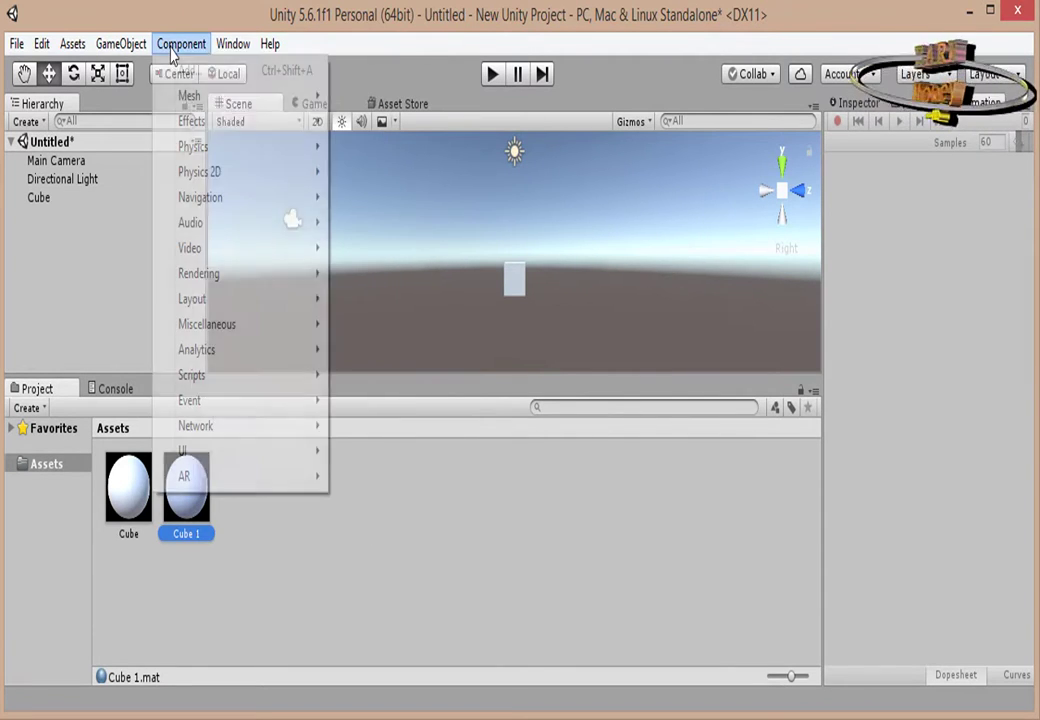
pyautogui.moveTo(303, 158)
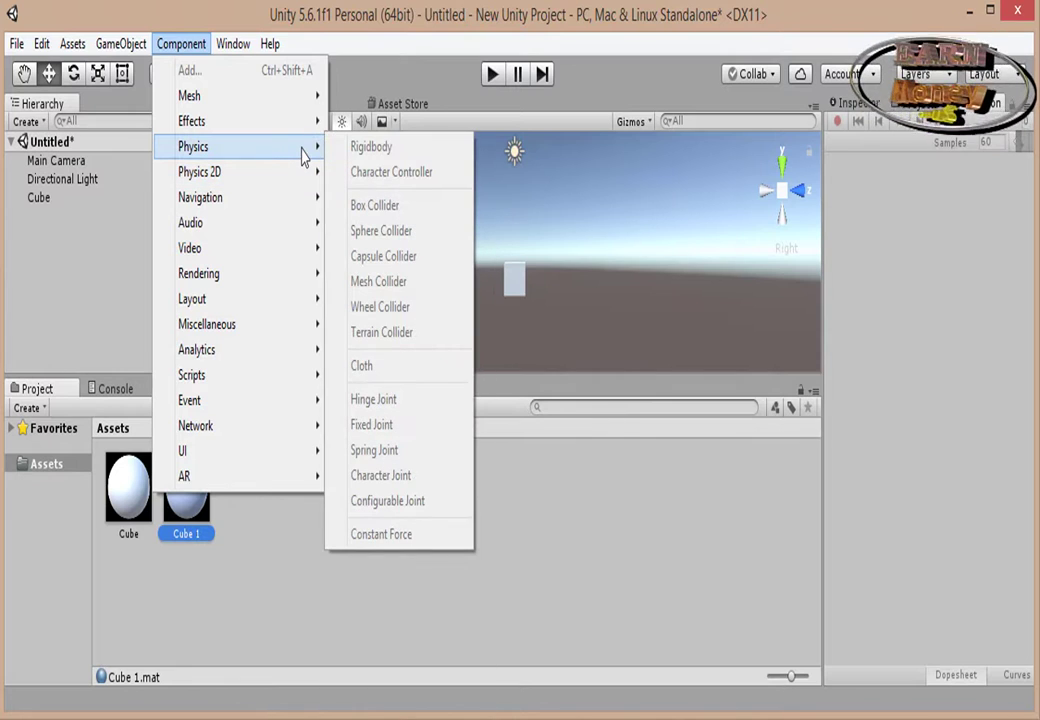
pyautogui.click(516, 290)
# Move the cube in the scene lower and along its Z axis toward the Main Camera.
pyautogui.click(516, 290)
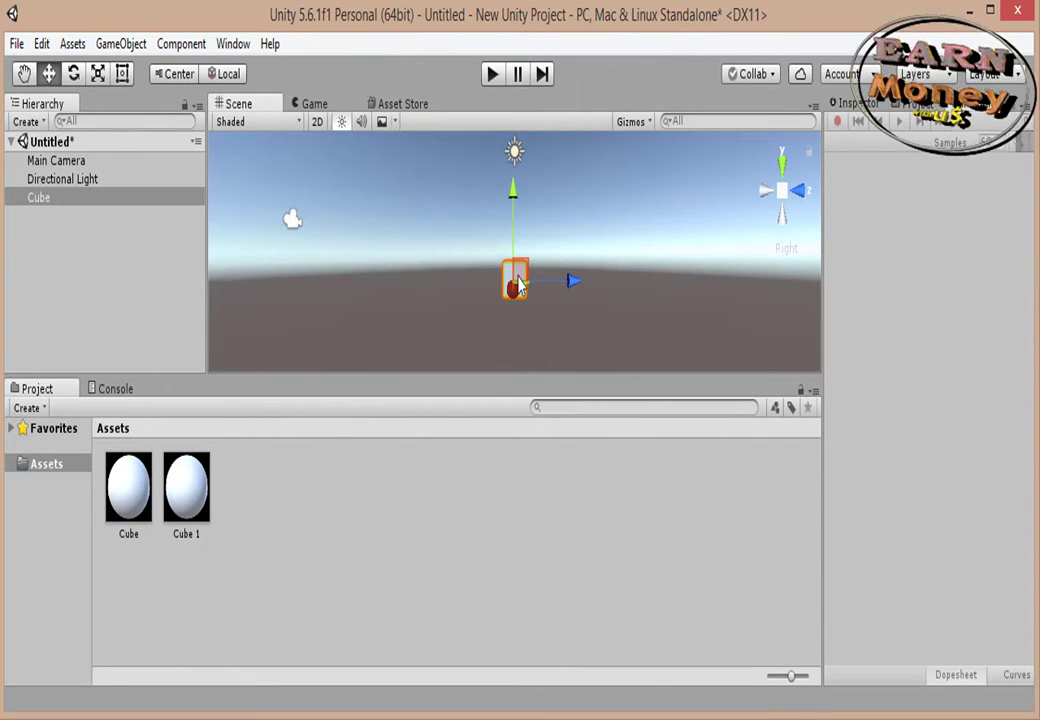
pyautogui.moveTo(518, 277); pyautogui.dragTo(505, 242)
pyautogui.moveTo(428, 317); pyautogui.dragTo(395, 274)
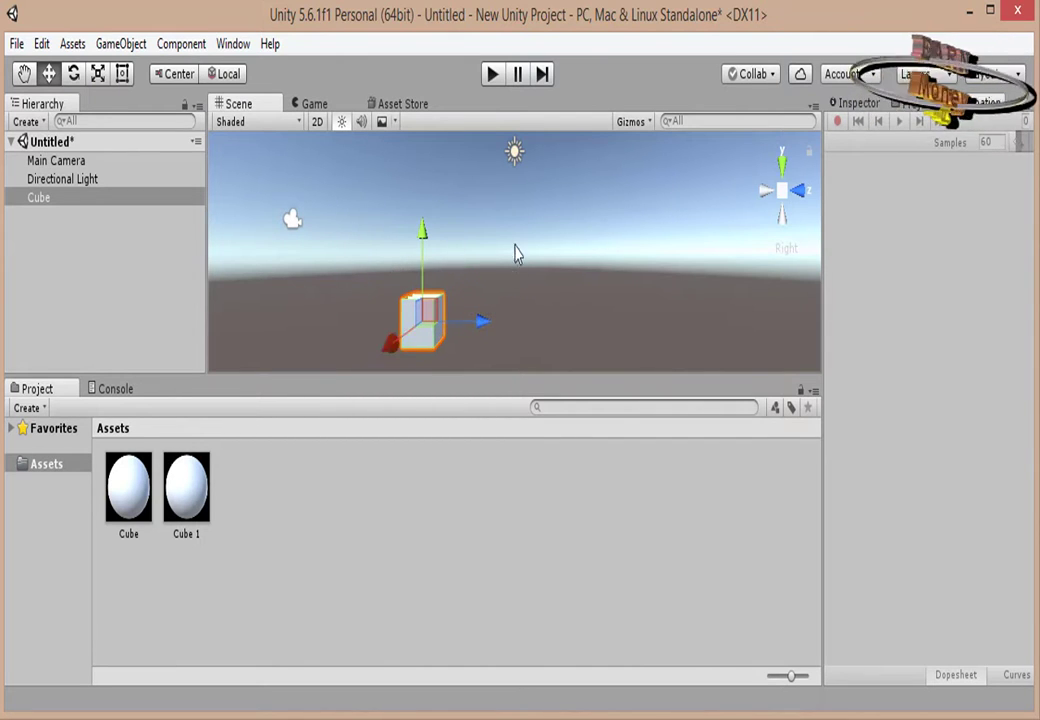
pyautogui.click(463, 312)
pyautogui.click(429, 331)
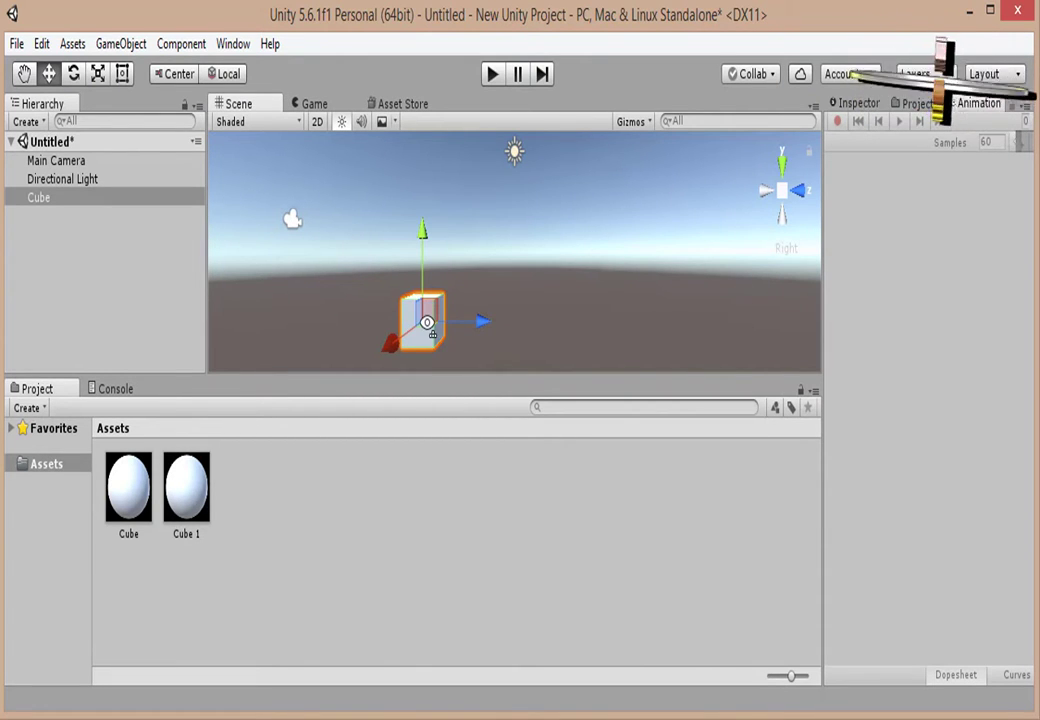
# Try the Rotate, Scale and Rect tools on the cube, return to the Hand tool and set the tool handle orientation to Global.
pyautogui.click(24, 70)
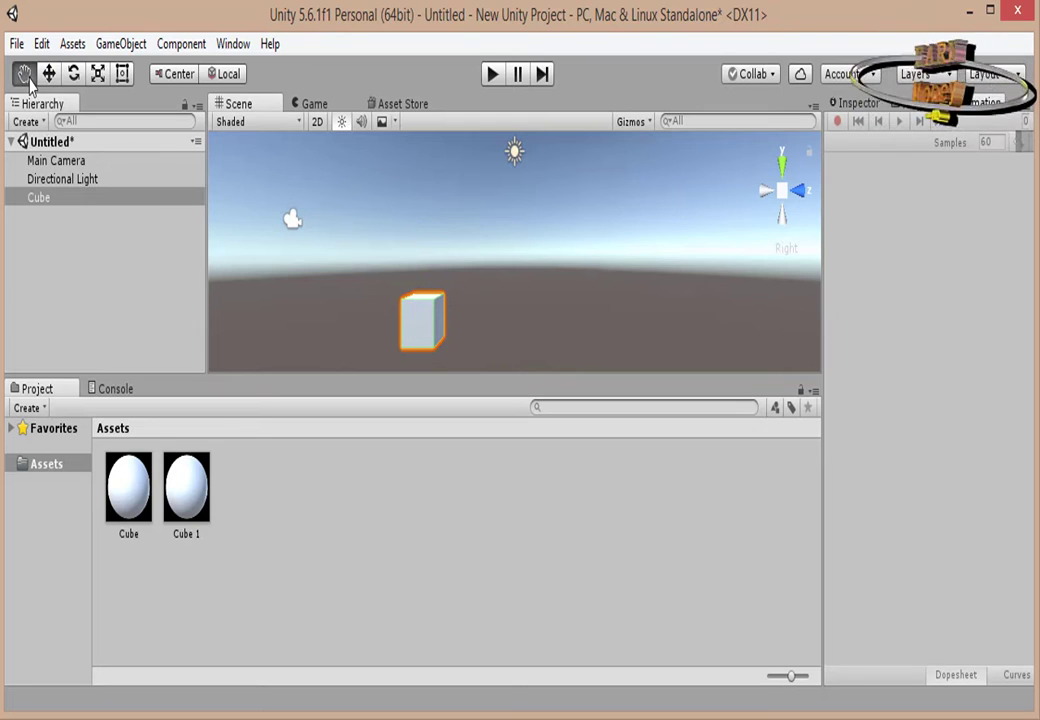
pyautogui.click(73, 73)
pyautogui.click(97, 73)
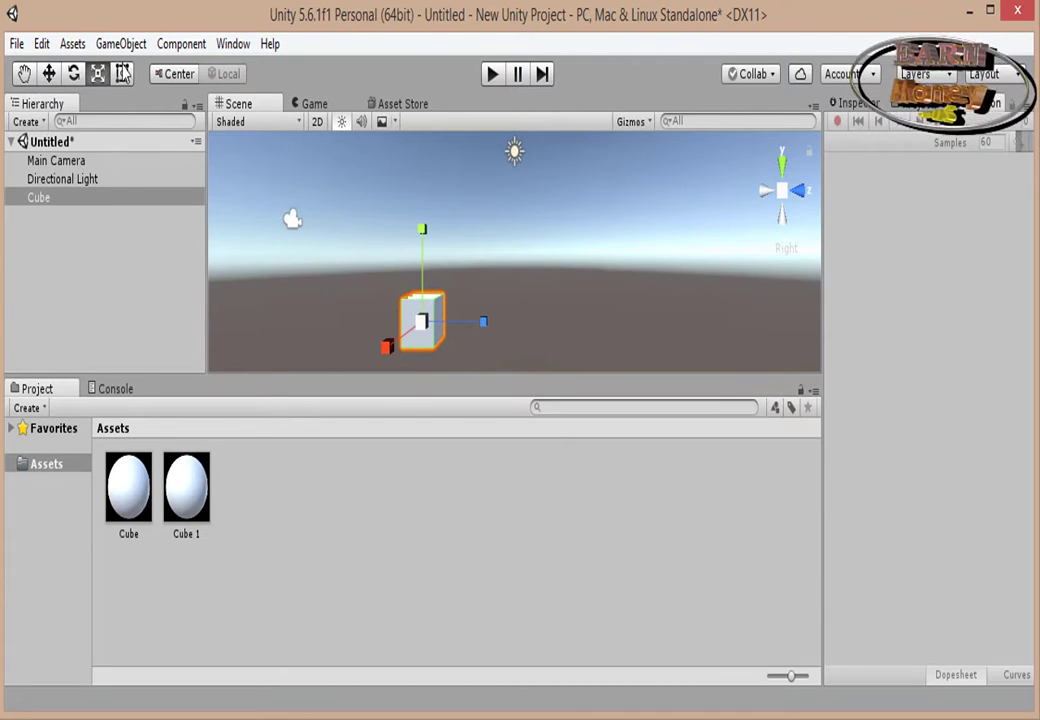
pyautogui.click(122, 73)
pyautogui.click(24, 72)
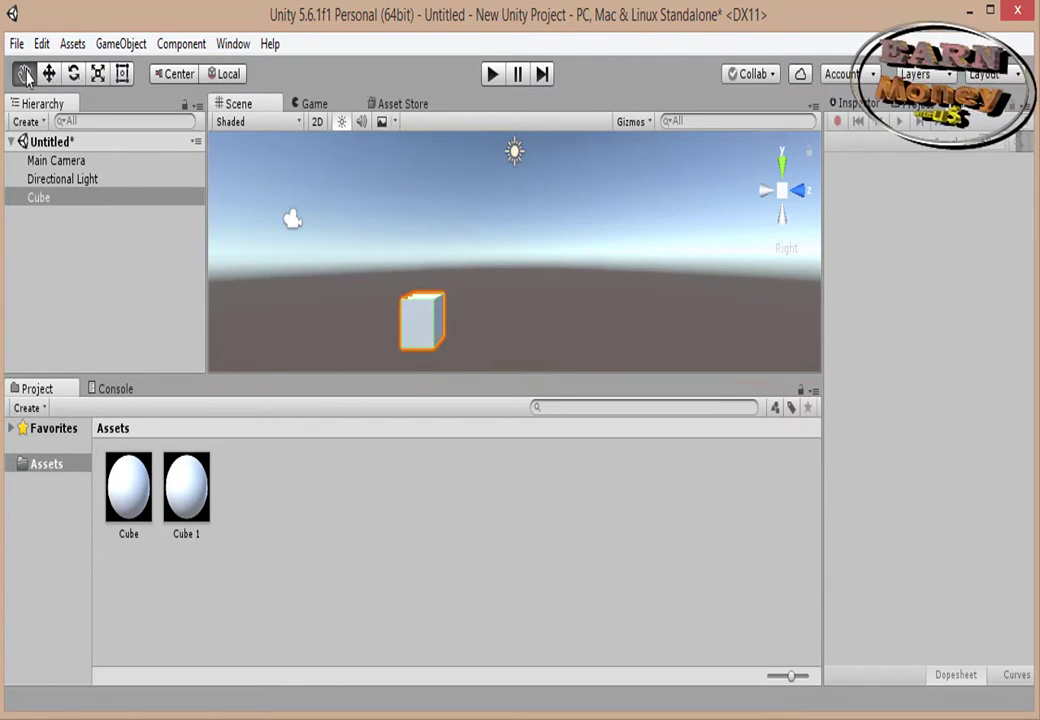
pyautogui.click(224, 74)
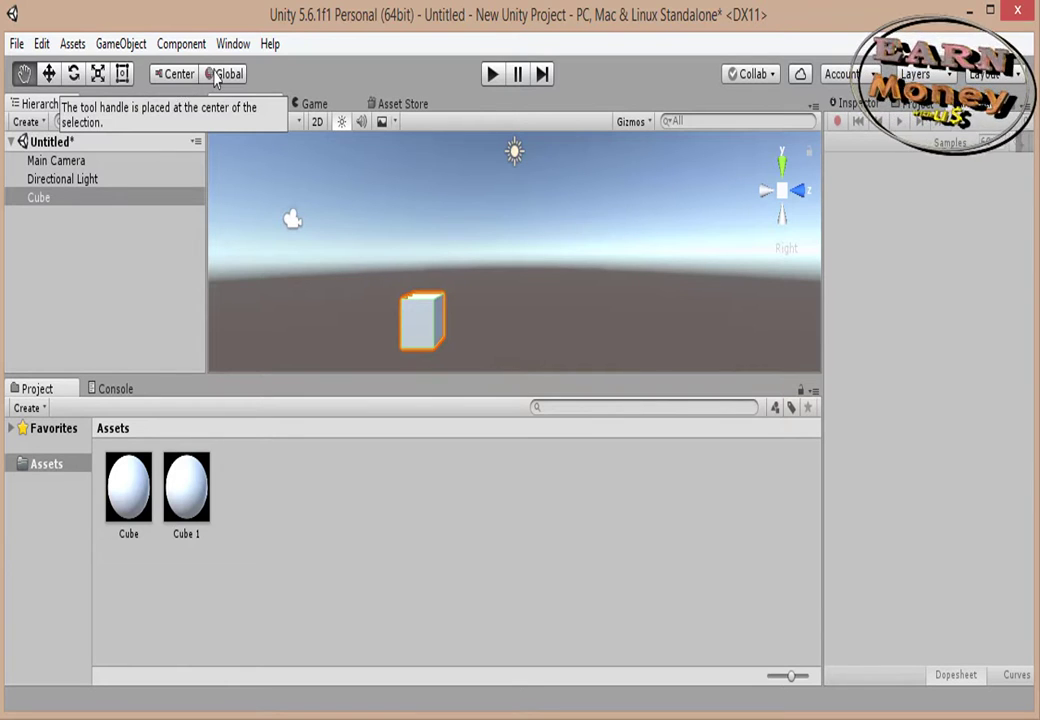
# Set the tool handle orientation to Local, and toggle the handle position away from Center and back.
pyautogui.click(222, 75)
pyautogui.click(180, 75)
pyautogui.click(180, 75)
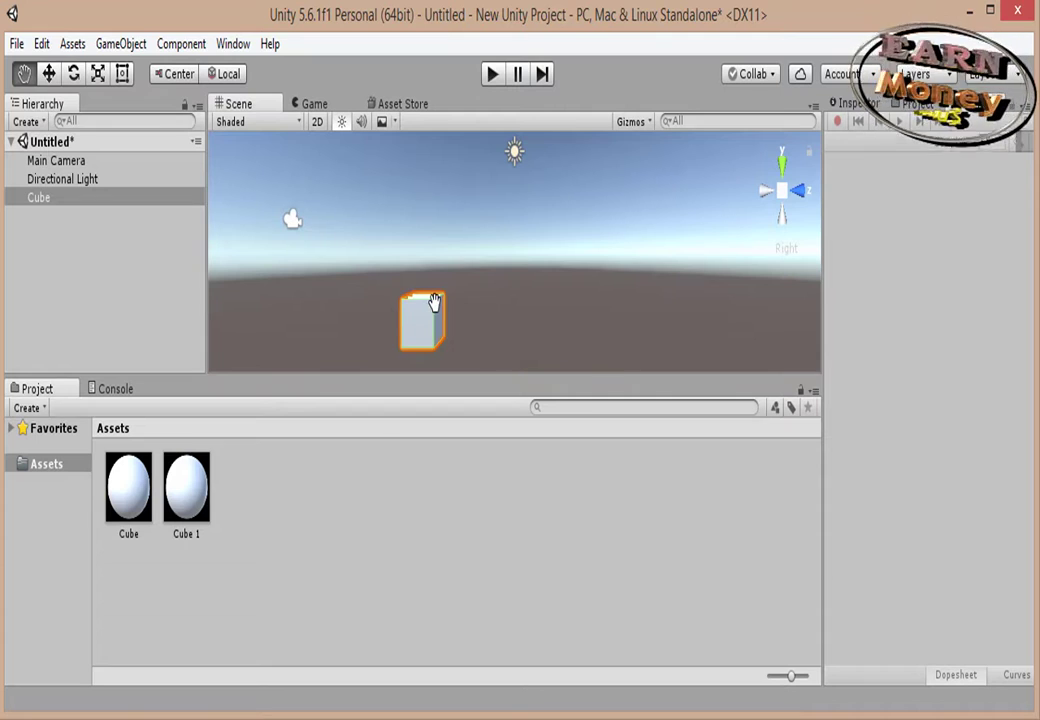
pyautogui.click(180, 43)
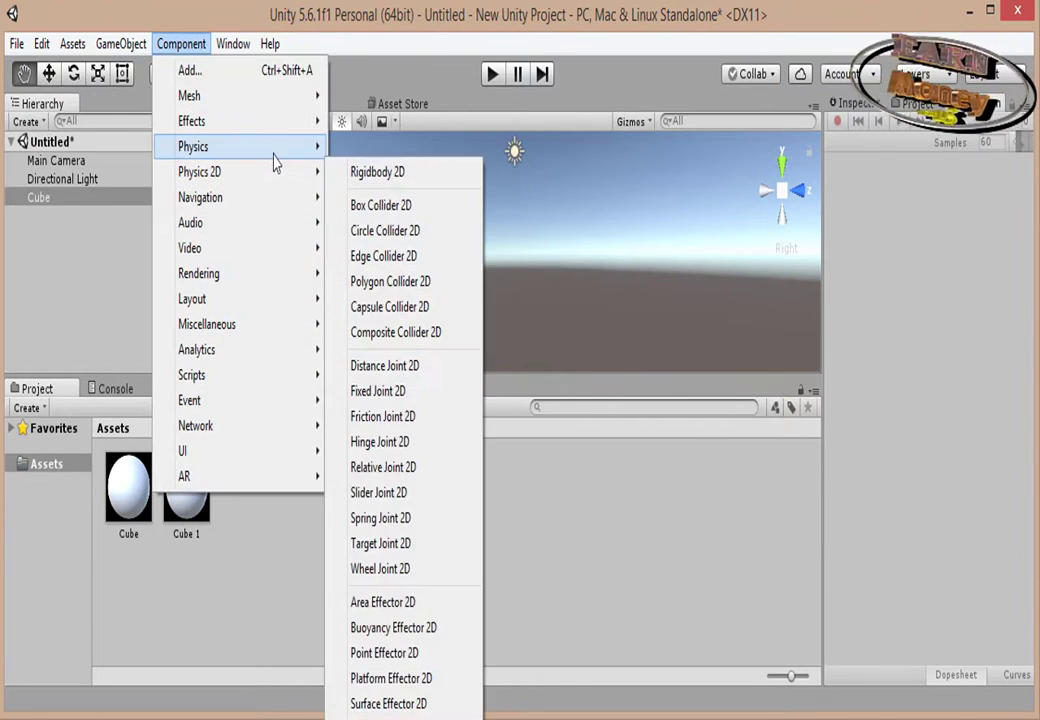
# View the cube from different angles in the Scene view, and try 2D mode before returning to 3D.
pyautogui.moveTo(431, 320); pyautogui.dragTo(488, 261)
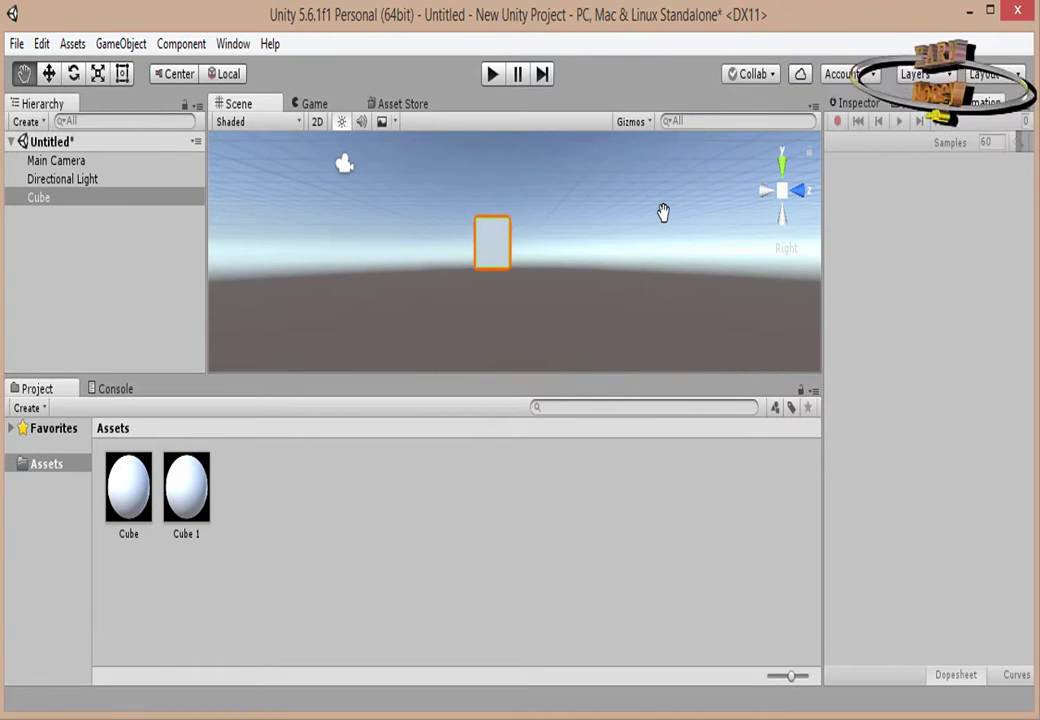
pyautogui.click(782, 194)
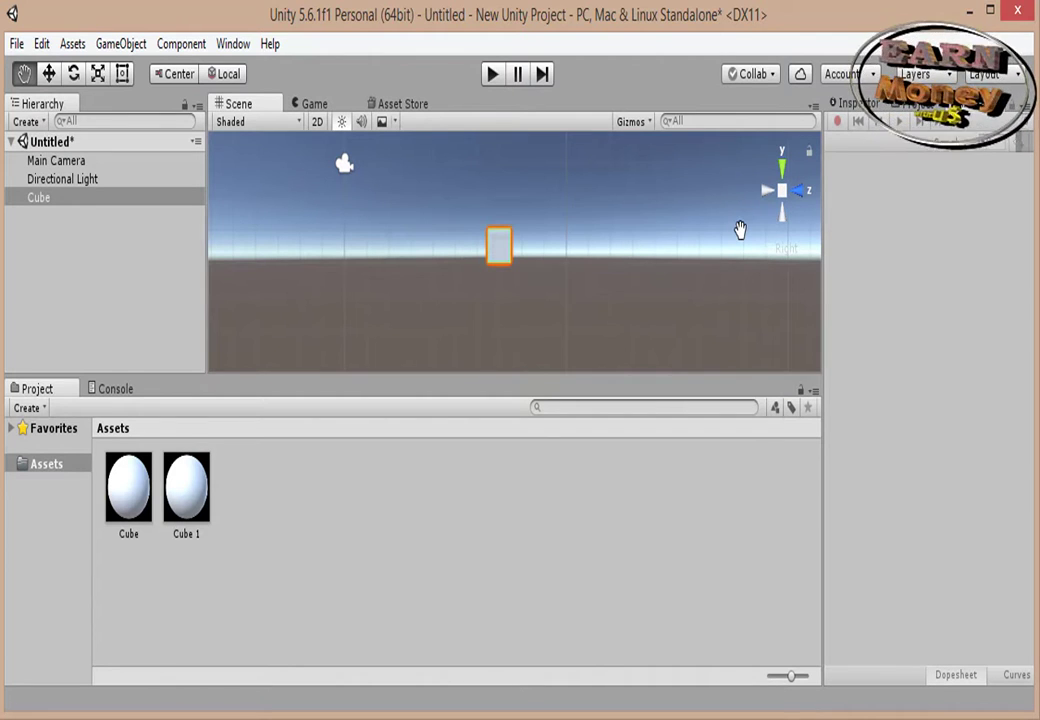
pyautogui.moveTo(513, 216); pyautogui.dragTo(479, 224)
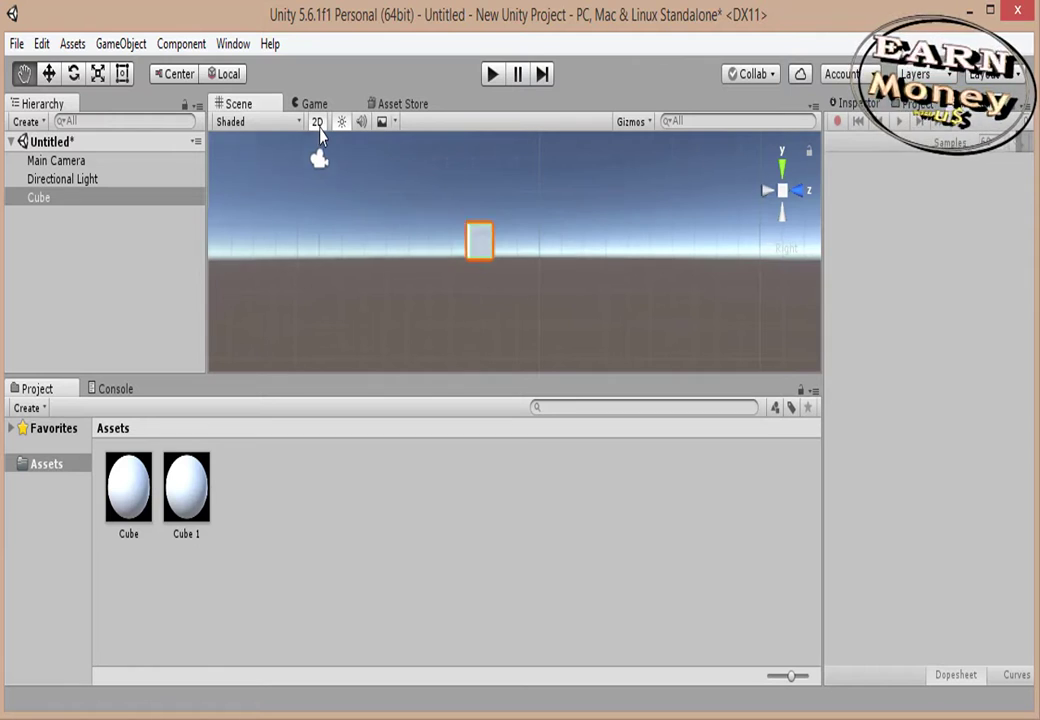
pyautogui.click(318, 124)
pyautogui.click(319, 126)
pyautogui.click(319, 126)
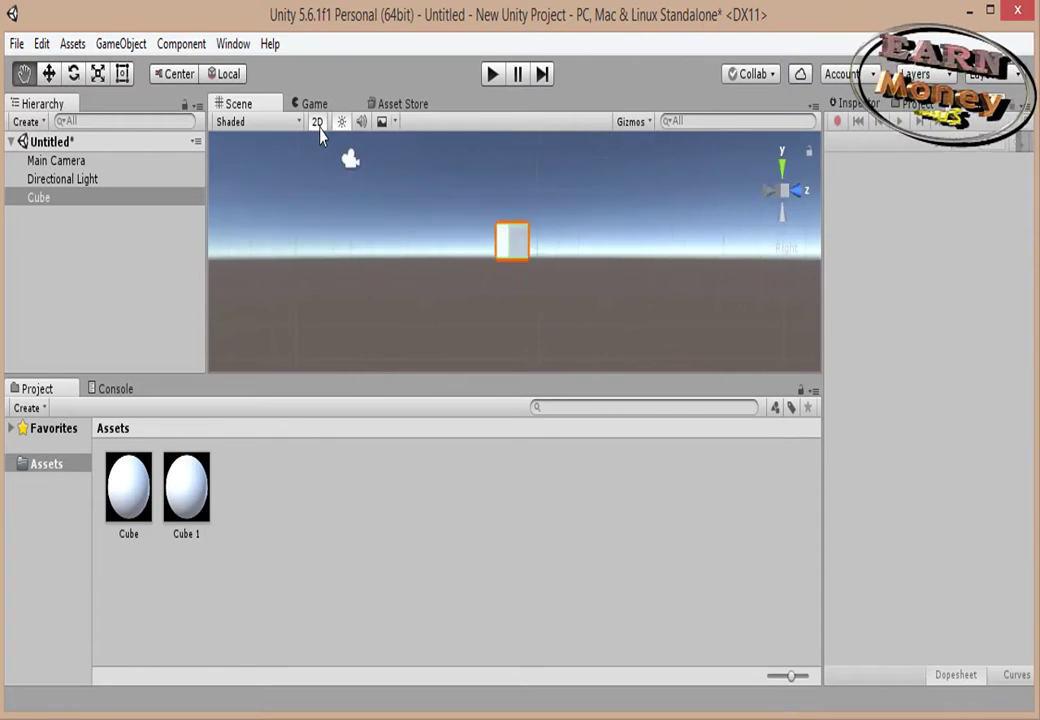
pyautogui.click(319, 126)
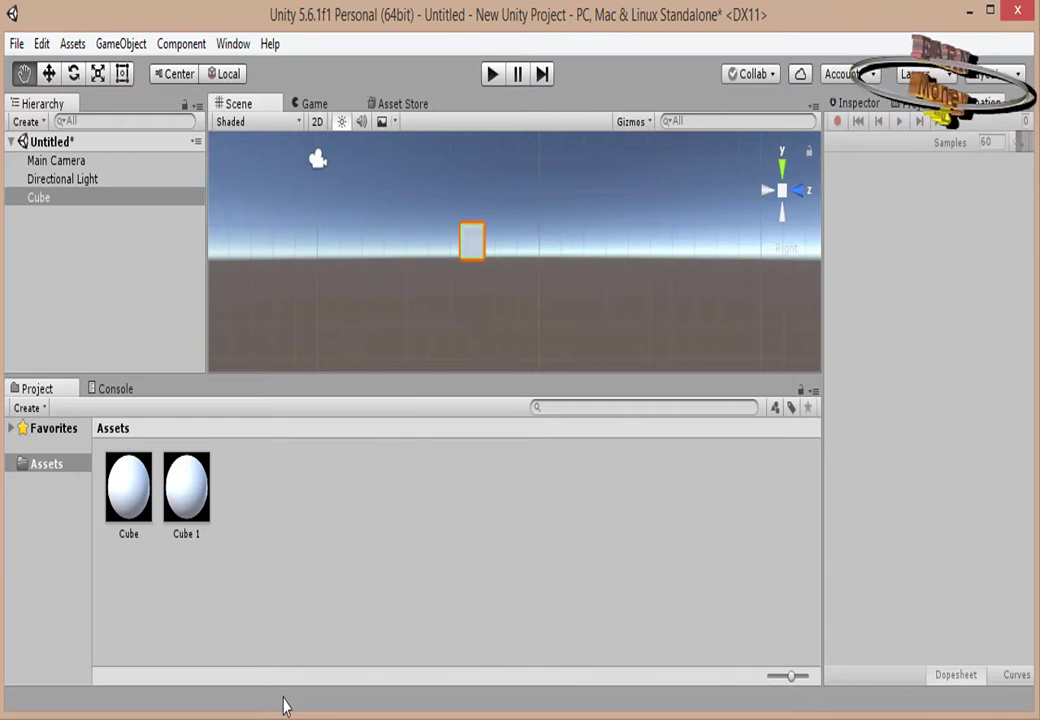
# Create a C# script named "c script" in the Assets folder.
pyautogui.click(72, 44)
pyautogui.moveTo(130, 72)
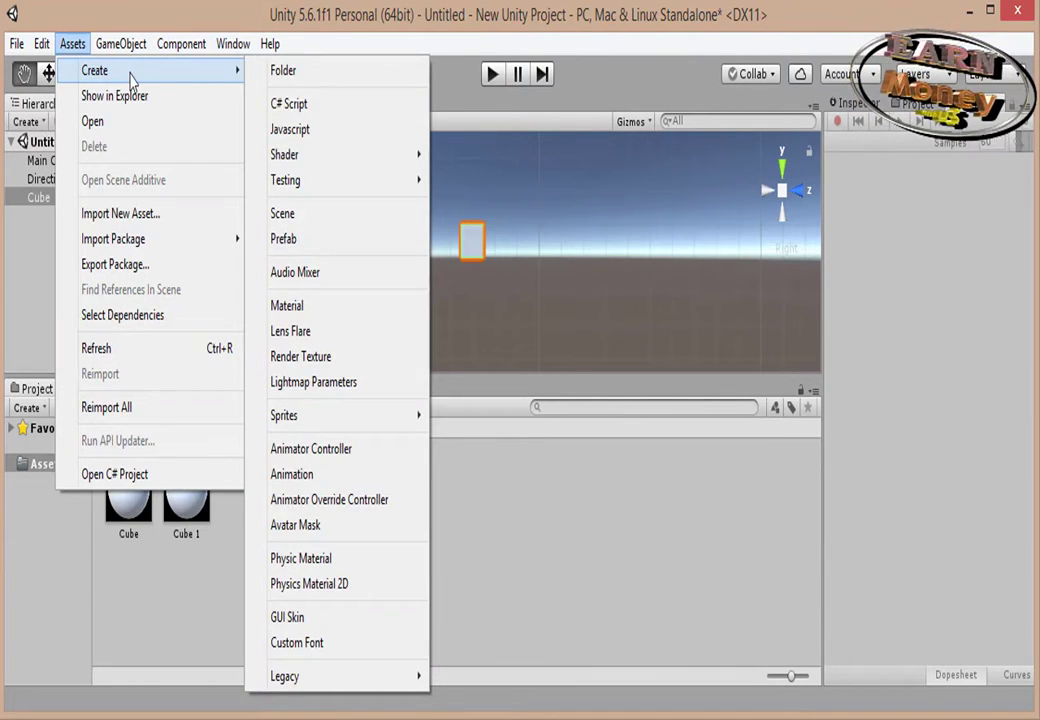
pyautogui.click(286, 107)
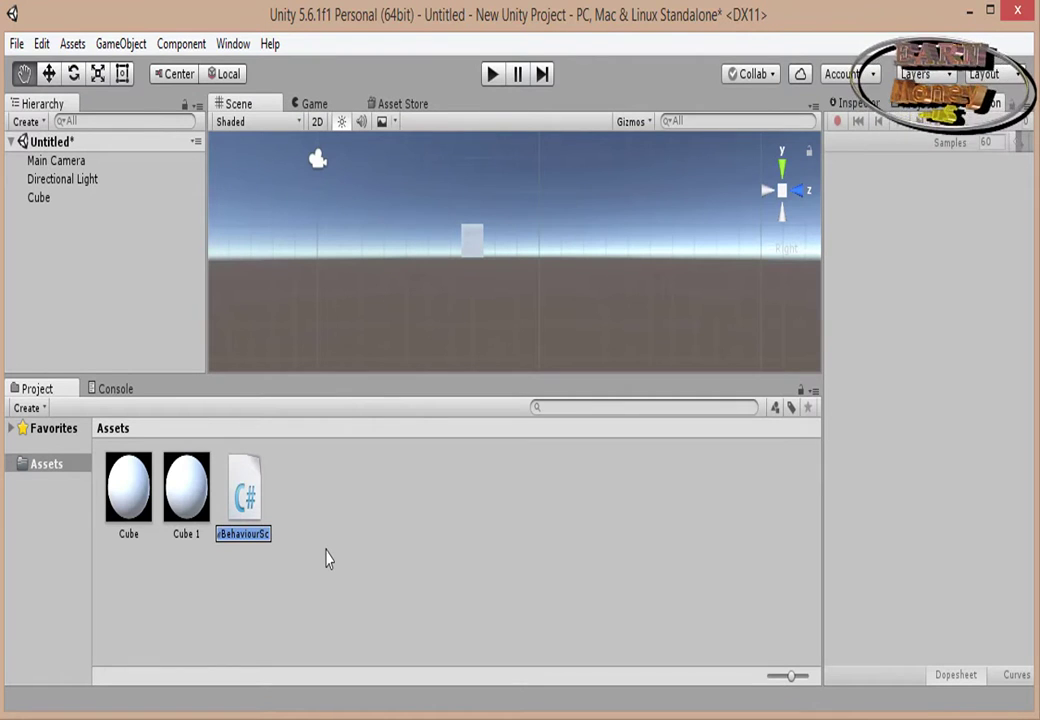
pyautogui.write('c script')
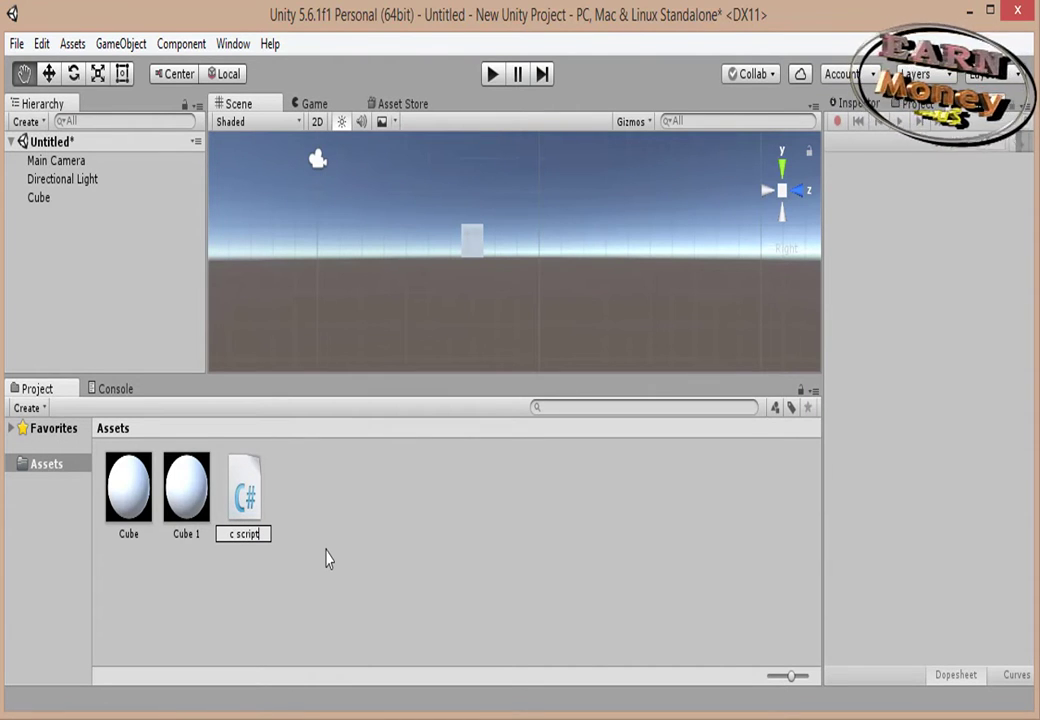
pyautogui.press('Return')
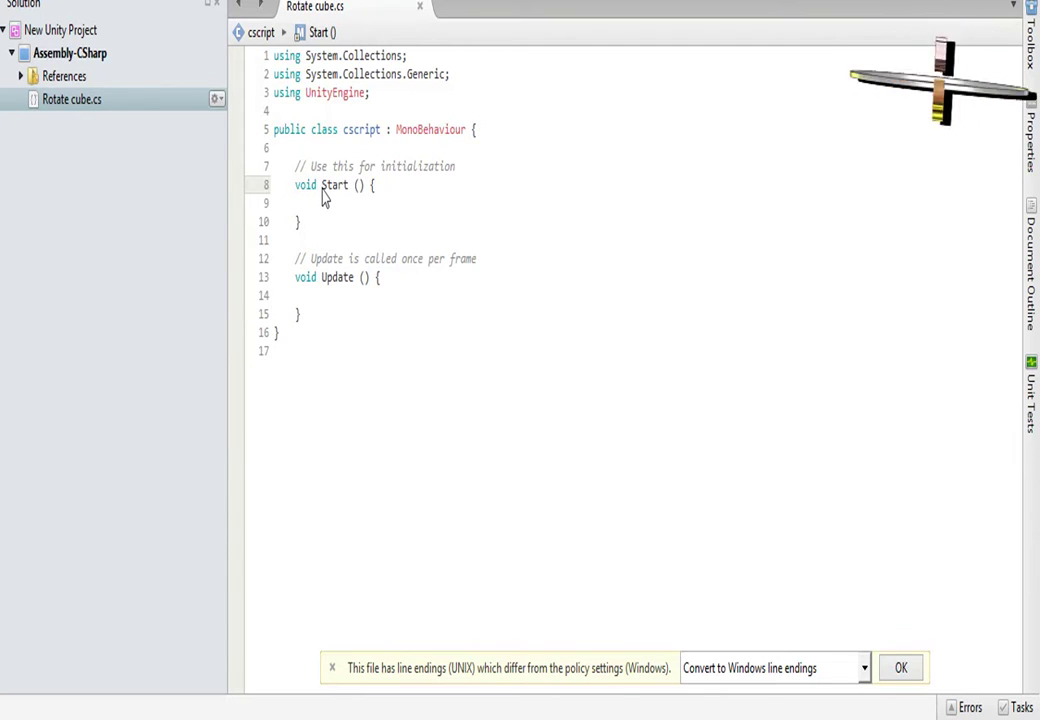
# Paste "public float speed = 3.0f;" before Start on line 8 of Rotate cube.cs and convert the file to Windows line endings.
pyautogui.rightClick(322, 195)
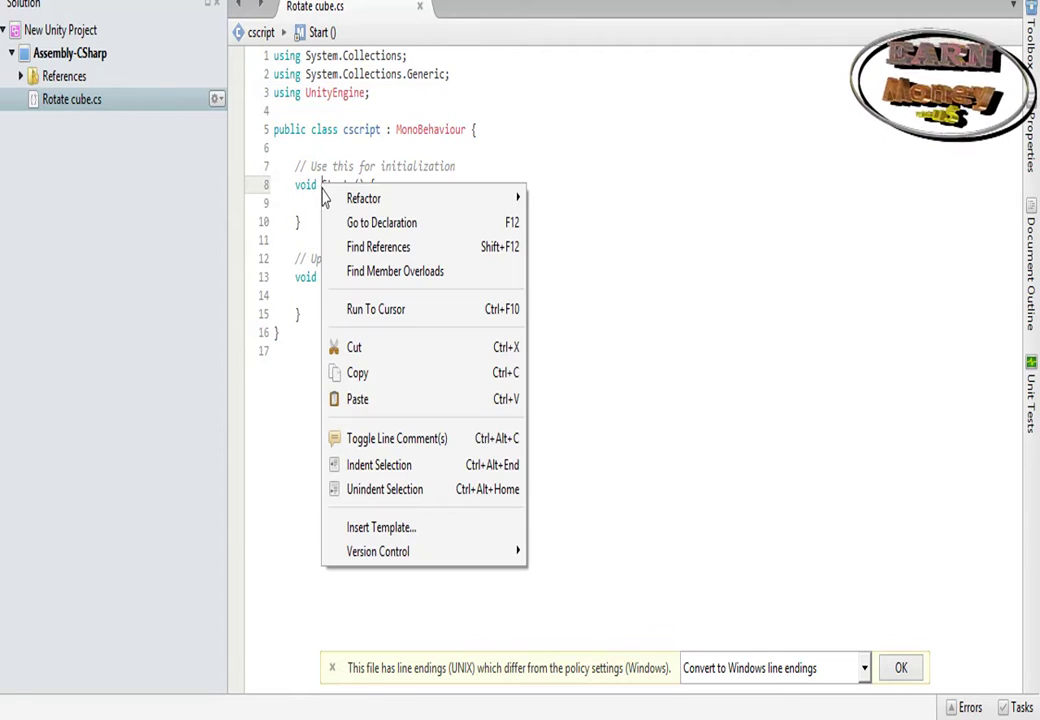
pyautogui.click(367, 400)
pyautogui.write('public float speed = 3.0f;')
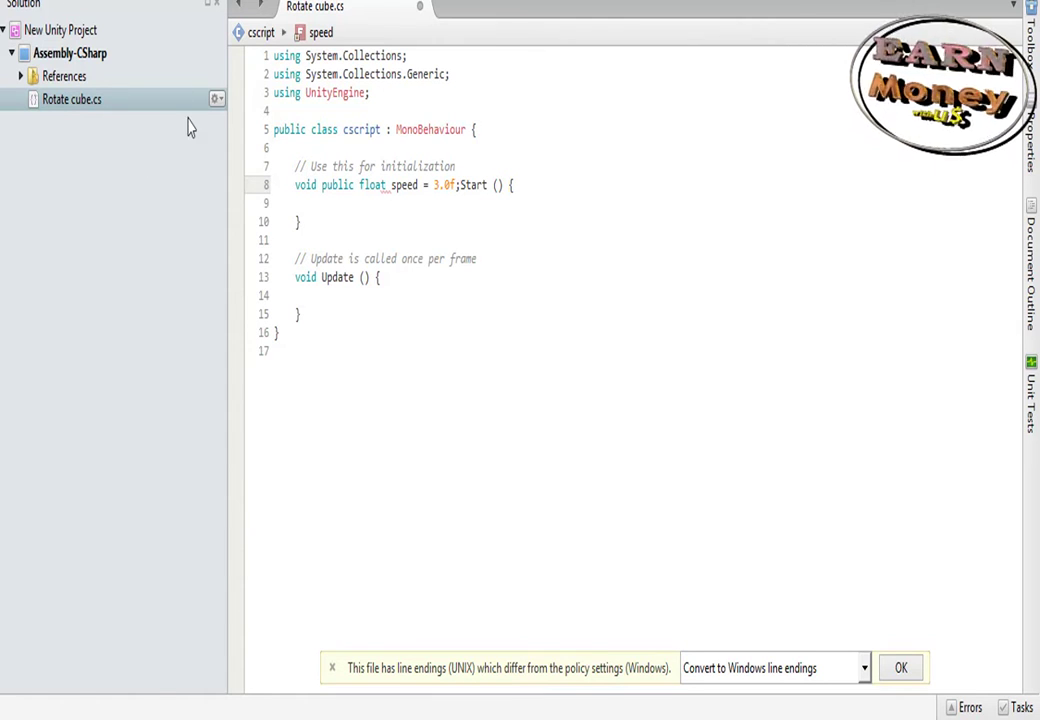
pyautogui.click(902, 668)
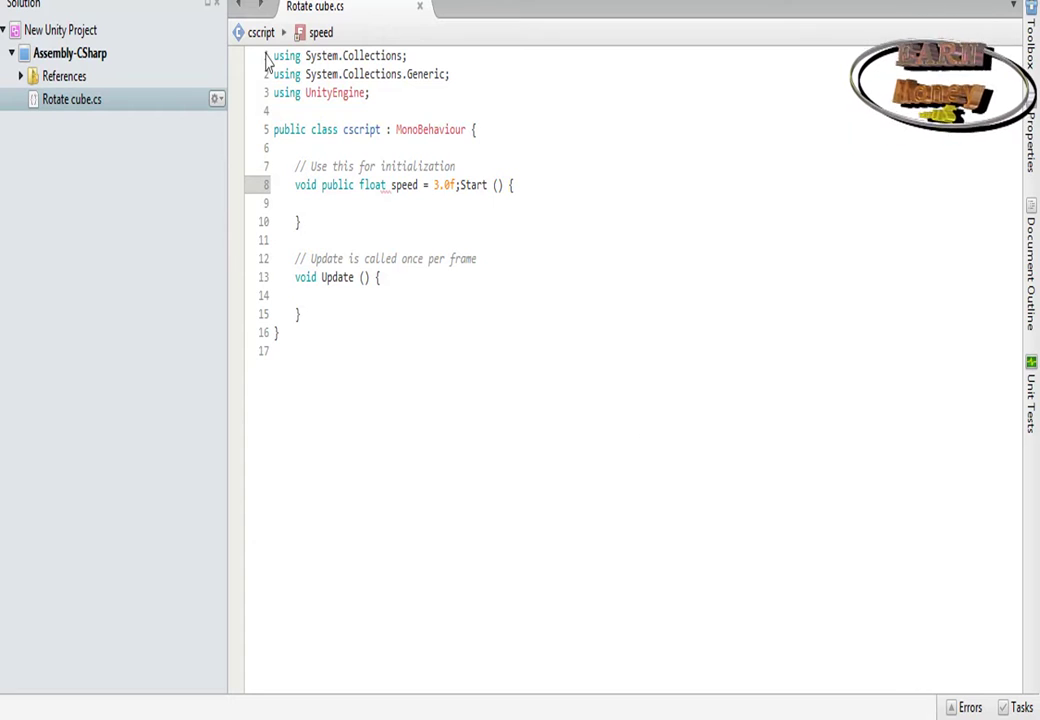
# Leave the code editor for Unity and deselect the Rotate cube script in the Assets folder.
pyautogui.hotkey('alt', 'f')
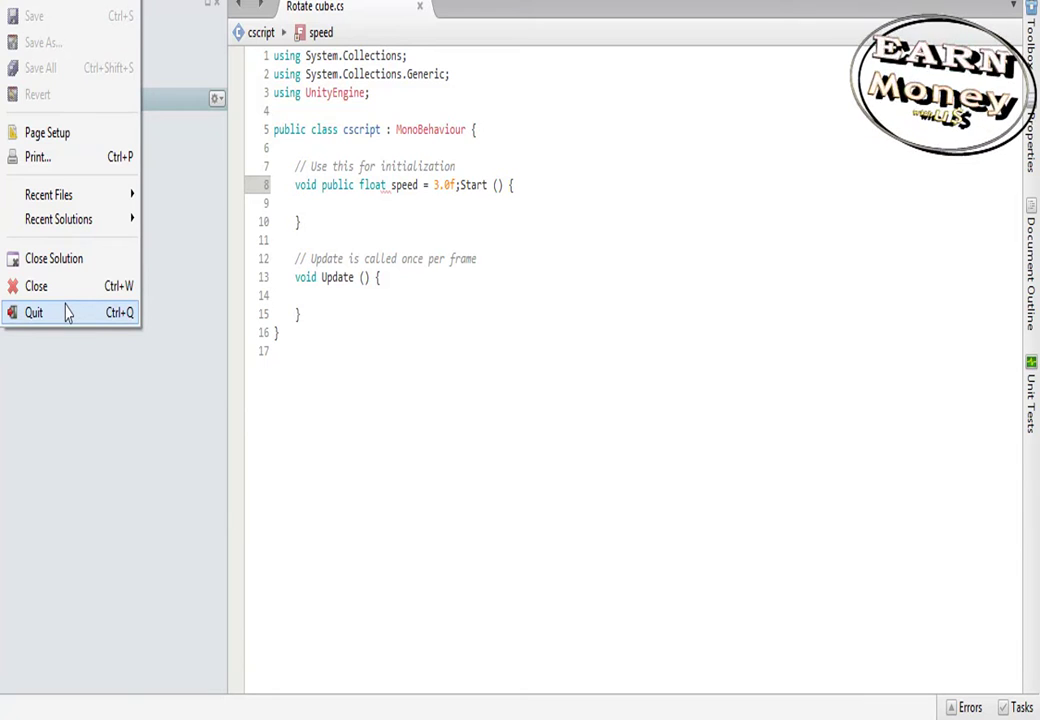
pyautogui.press('Escape')
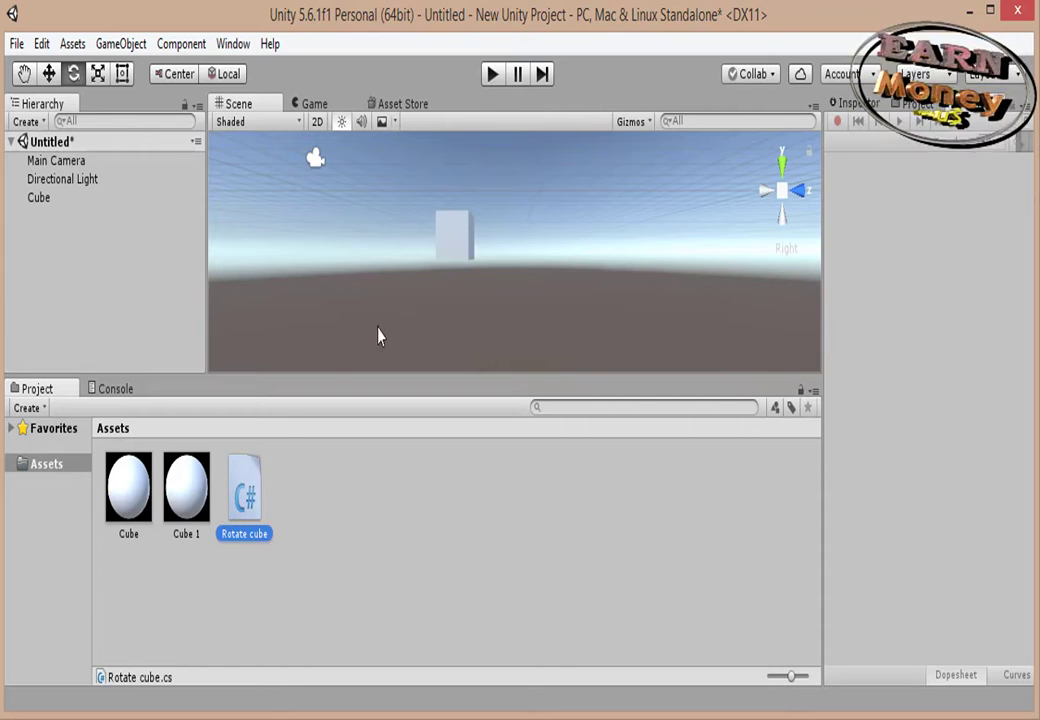
pyautogui.click(562, 560)
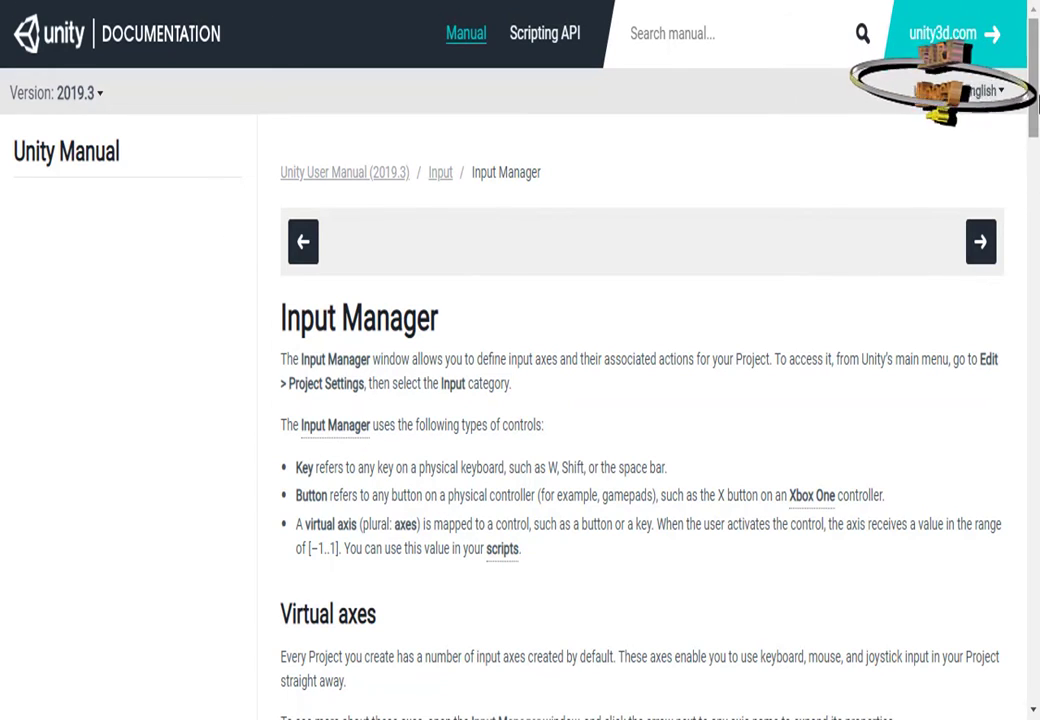
# In Unity's online manual, examine the Input Manager example code covering moveSpeed, horizontalInput, verticalInput and transform.Translate.
pyautogui.moveTo(1037, 102); pyautogui.dragTo(1035, 614)
pyautogui.moveTo(290, 278); pyautogui.dragTo(423, 277)
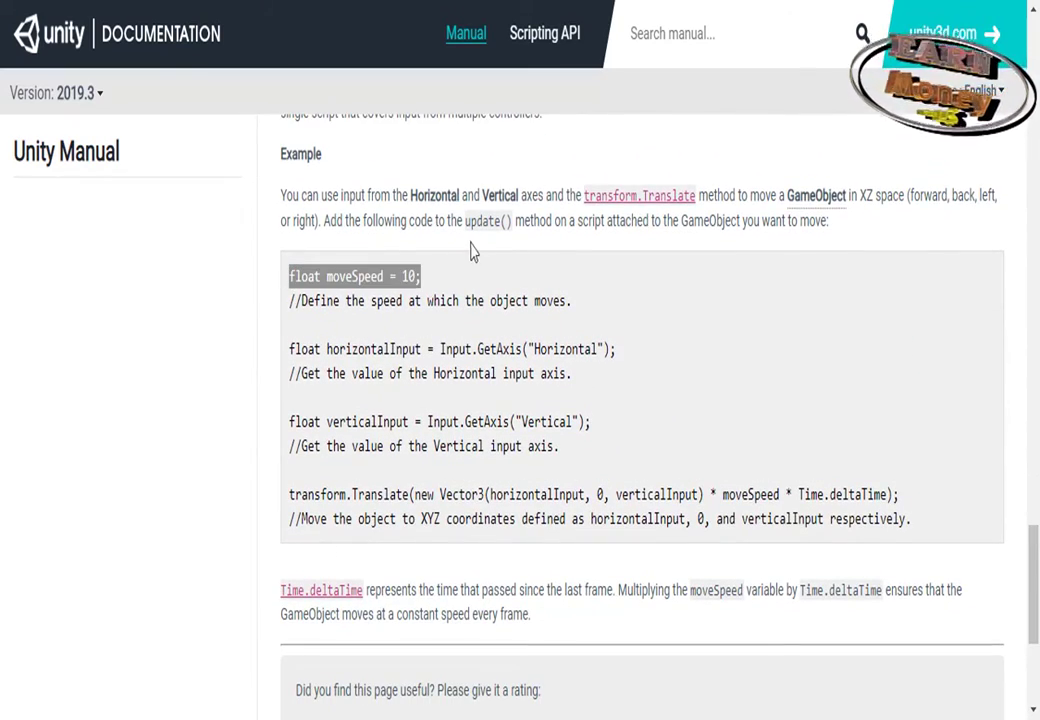
pyautogui.moveTo(290, 343); pyautogui.dragTo(430, 347)
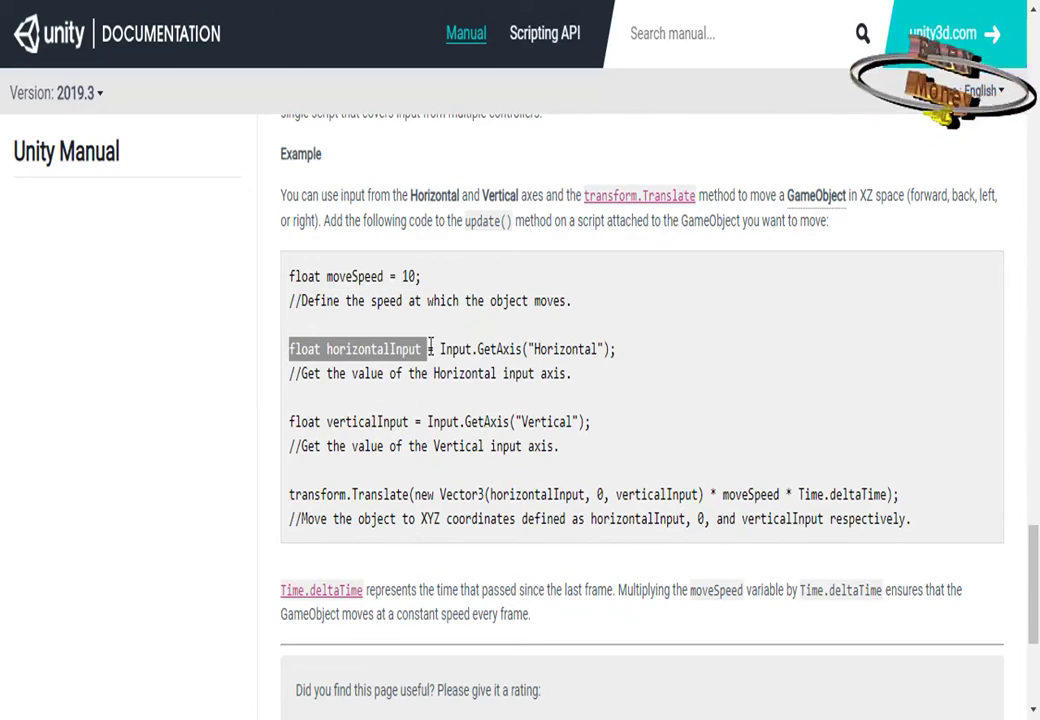
pyautogui.moveTo(291, 427); pyautogui.dragTo(413, 422)
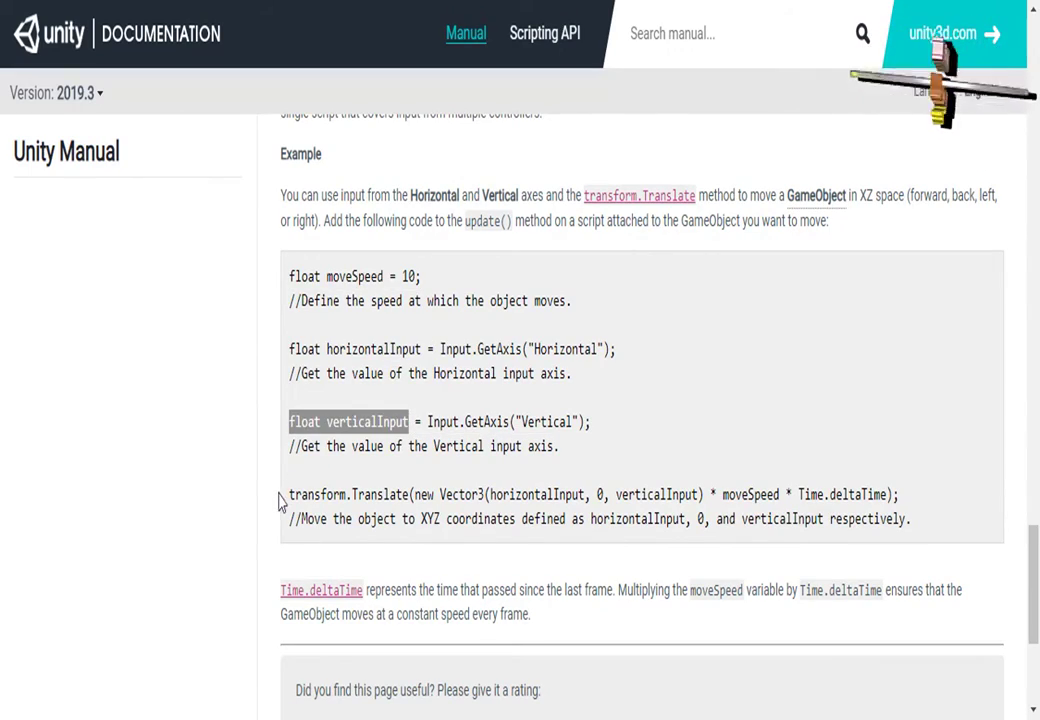
pyautogui.moveTo(289, 494); pyautogui.dragTo(405, 494)
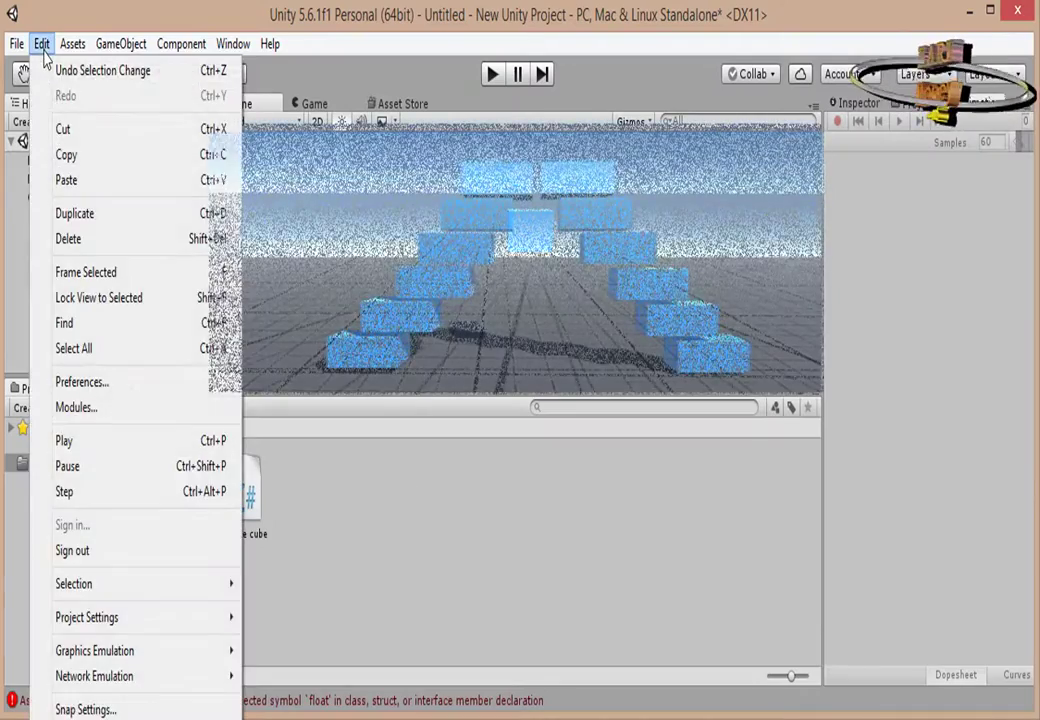